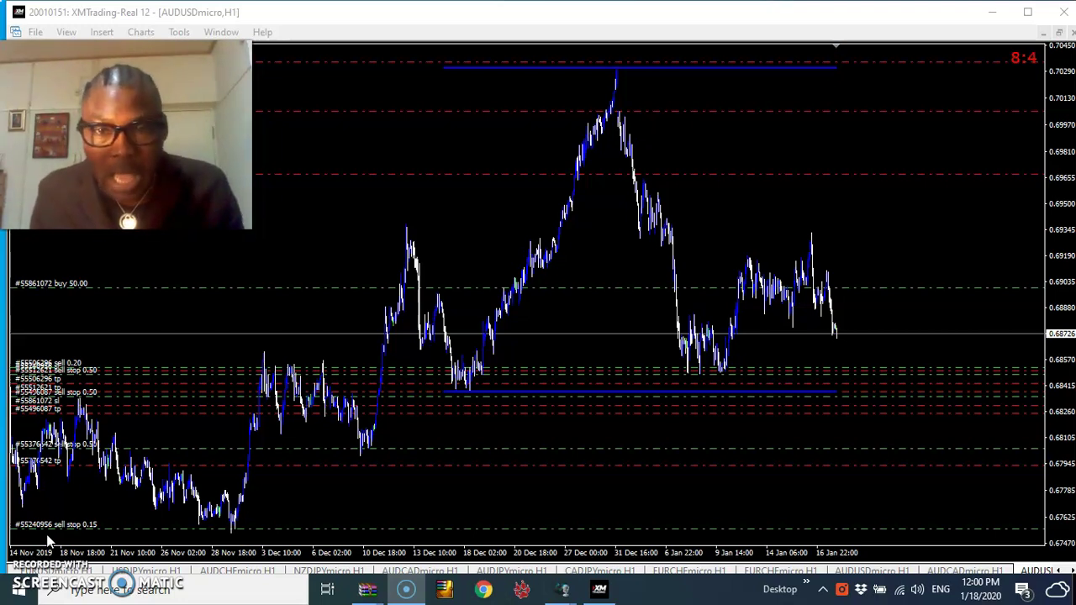
Step: Open the chart's right-click menu and dismiss it without choosing anything
right_click(477, 212)
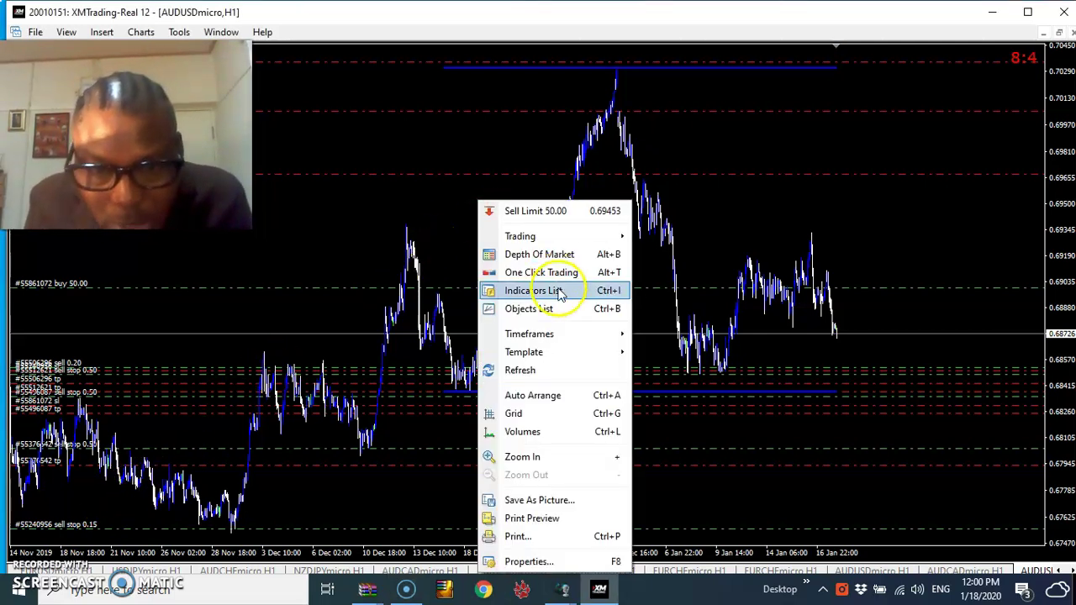
mouse_move(545, 354)
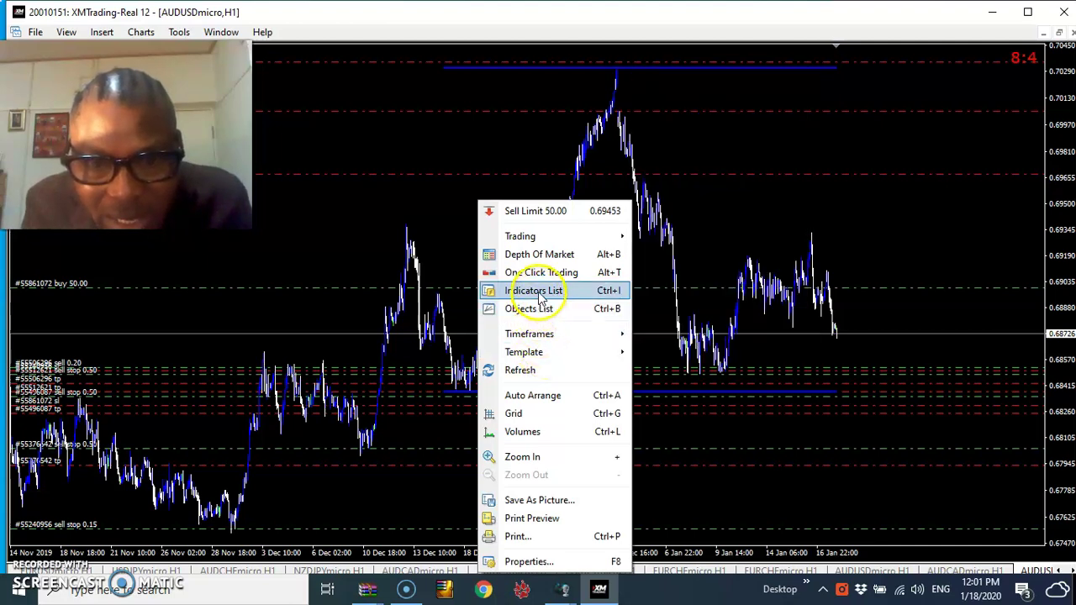
left_click(445, 248)
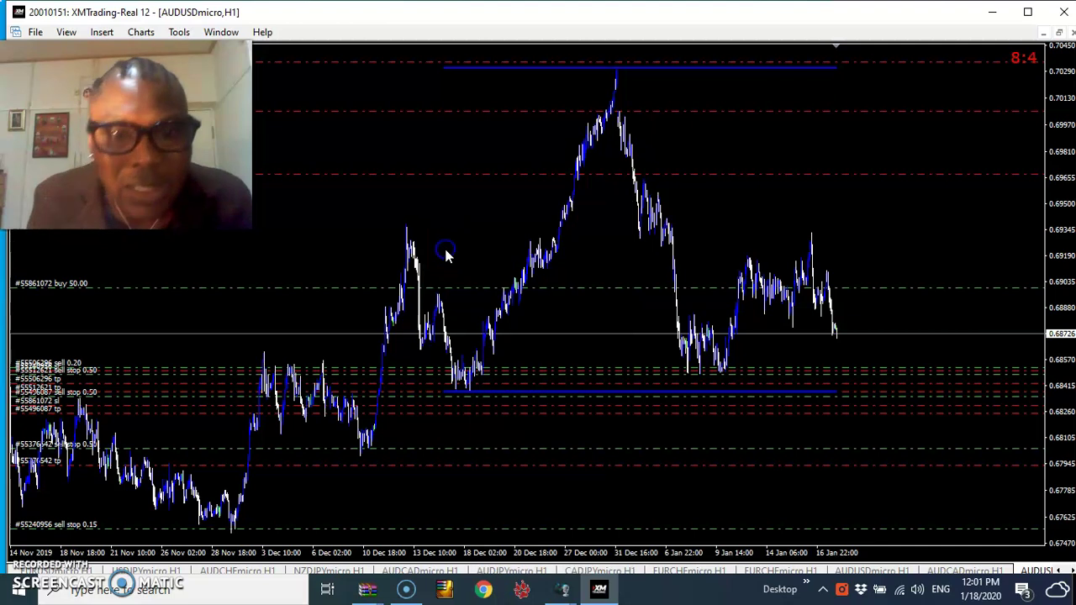
Step: Add Bollinger Bands from Insert > Indicators > Trend with default settings (deviation 2, close)
left_click(102, 32)
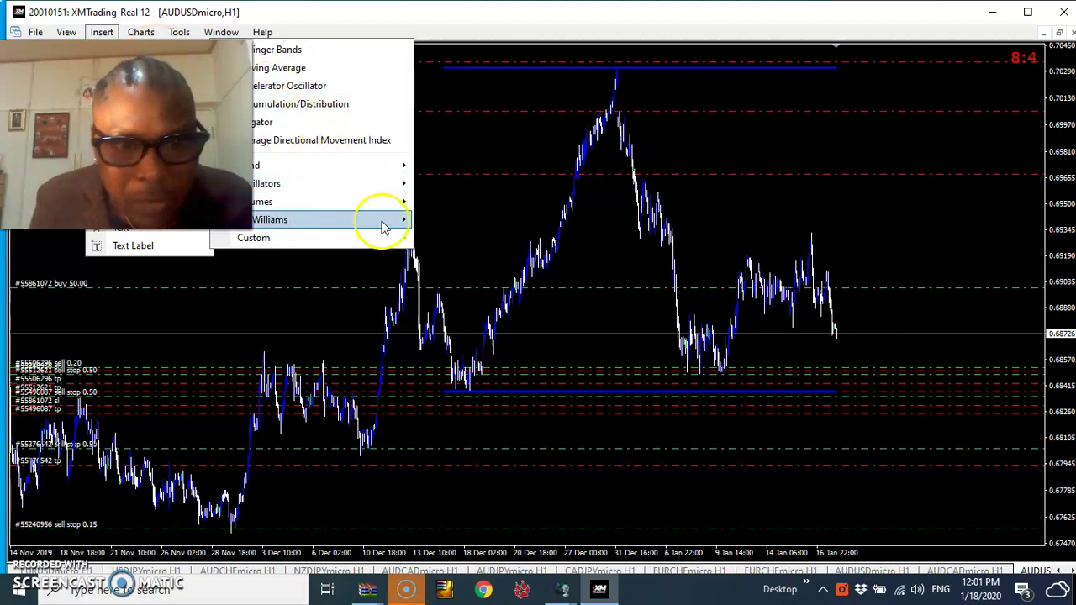
mouse_move(388, 247)
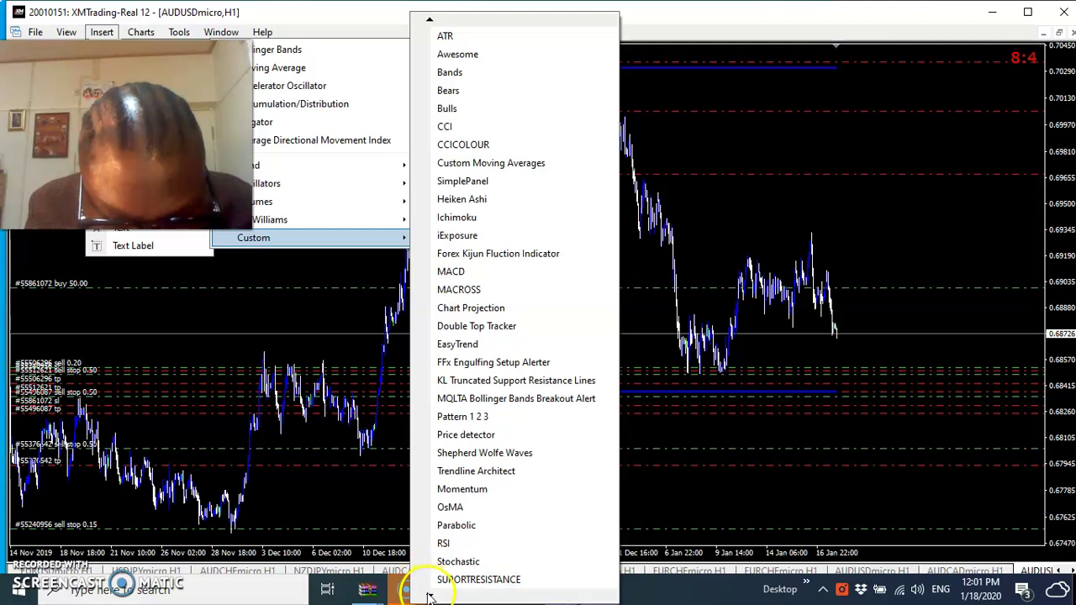
mouse_move(428, 596)
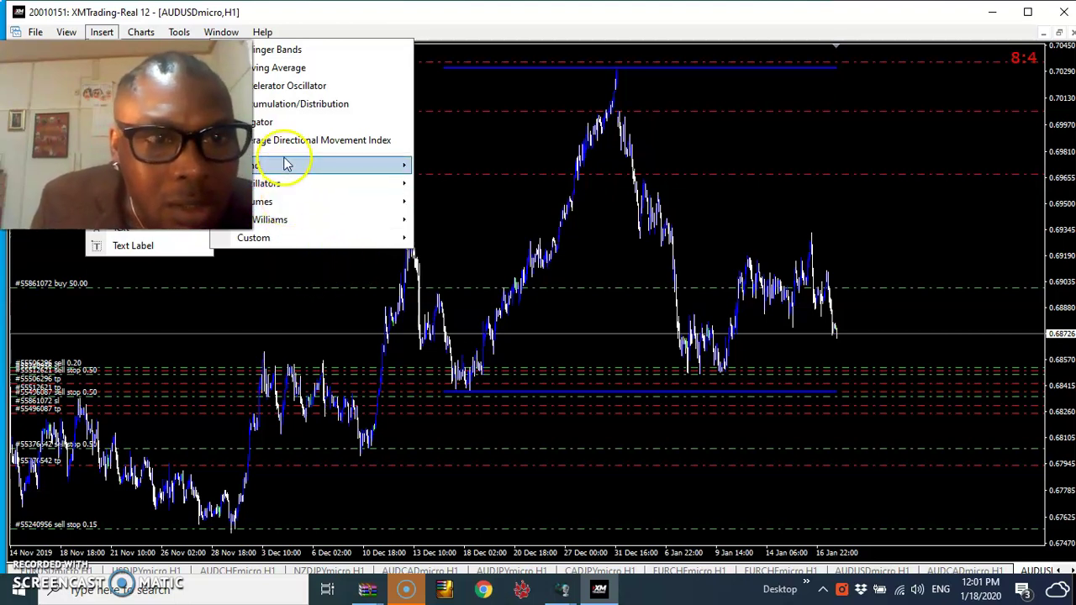
left_click(281, 55)
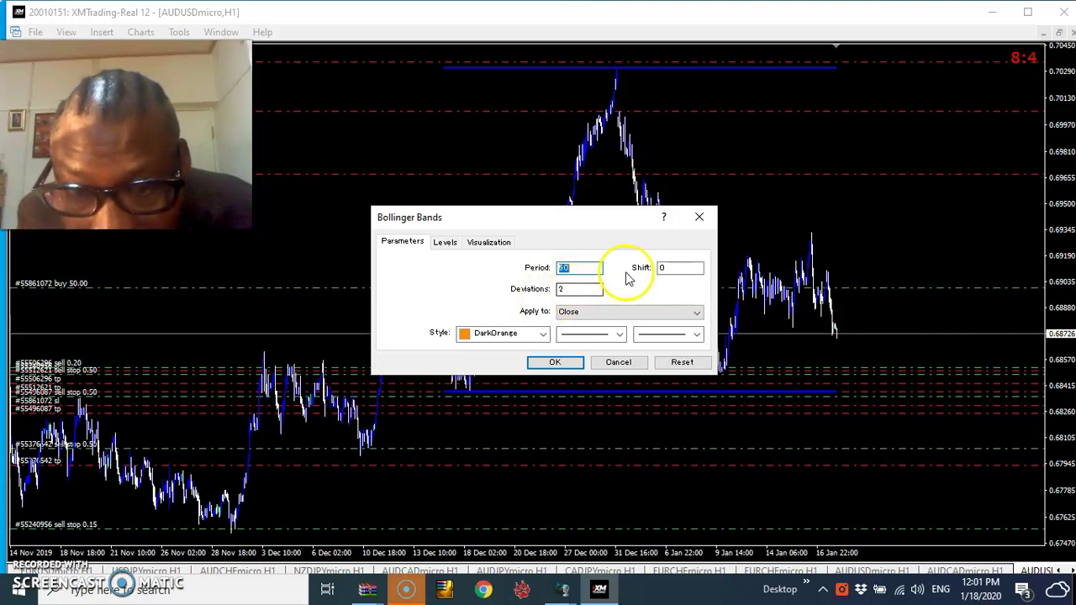
left_click(553, 363)
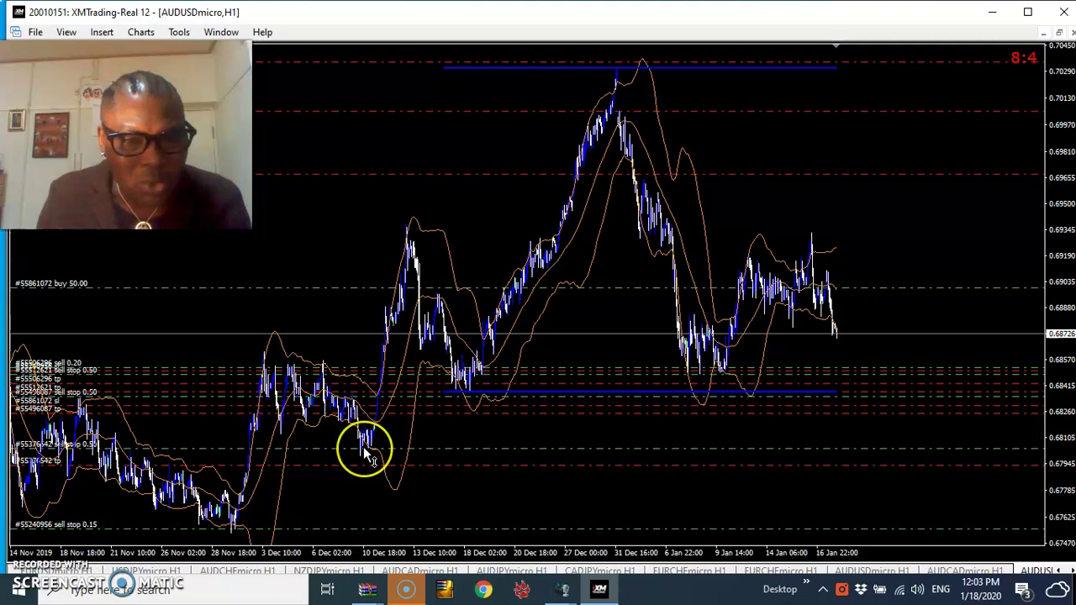
left_click(432, 413)
left_click(385, 420)
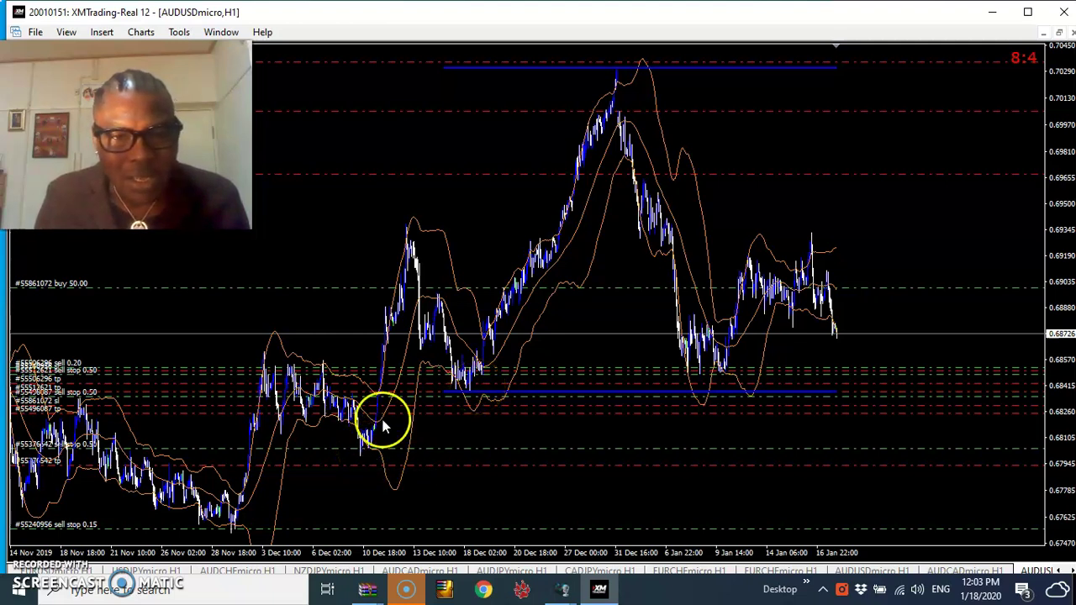
left_click(391, 345)
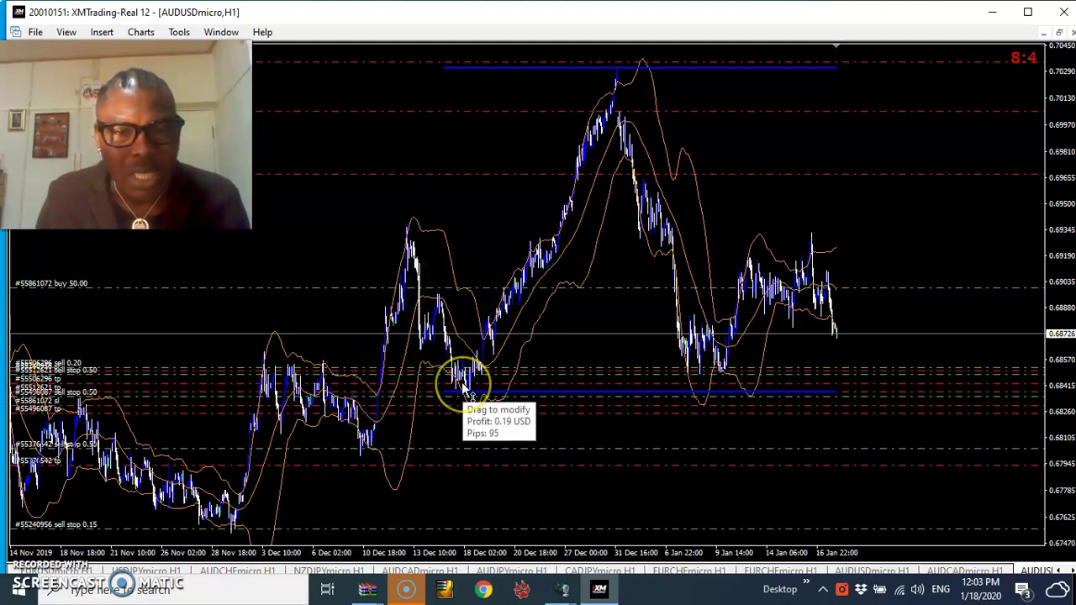
mouse_move(464, 385)
left_mouse_down()
mouse_move(401, 221)
mouse_move(461, 380)
left_mouse_up()
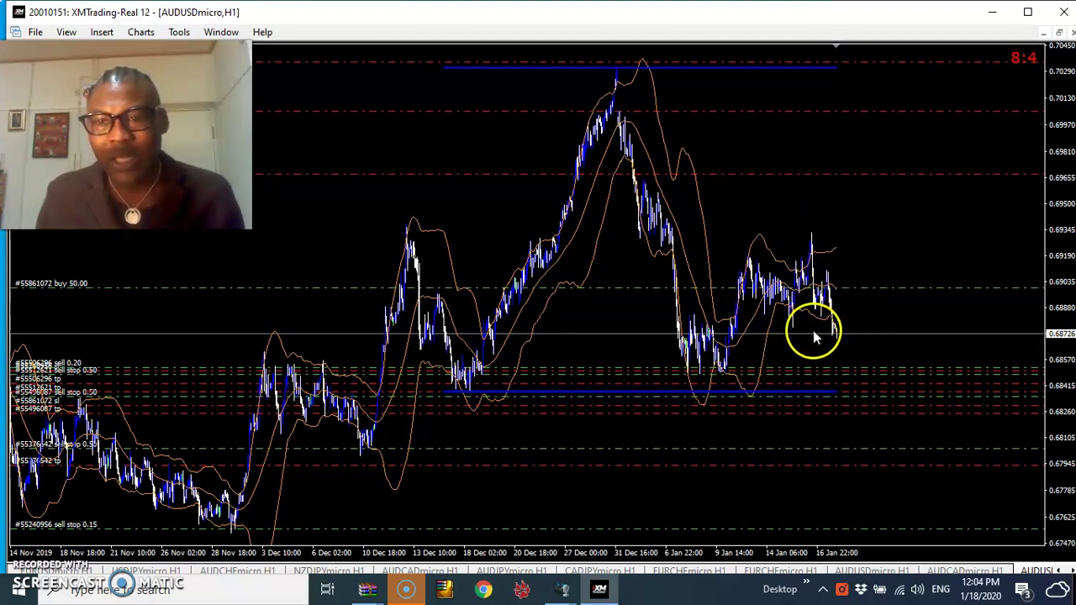
Step: Check the chart's recent high and low levels, then open and dismiss the chart's shortcut menu
mouse_move(838, 334)
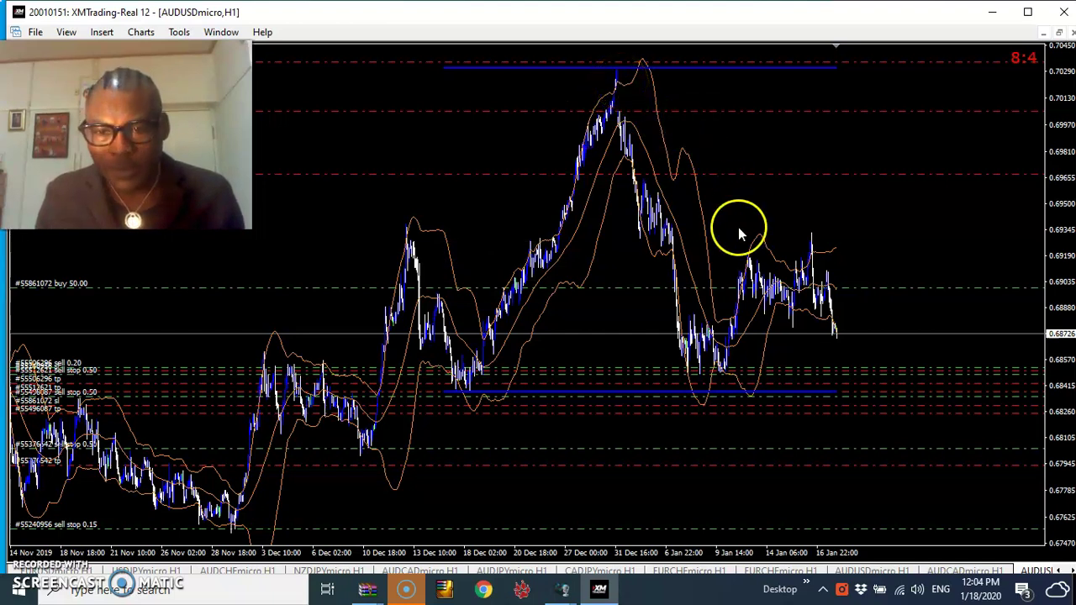
mouse_move(751, 264)
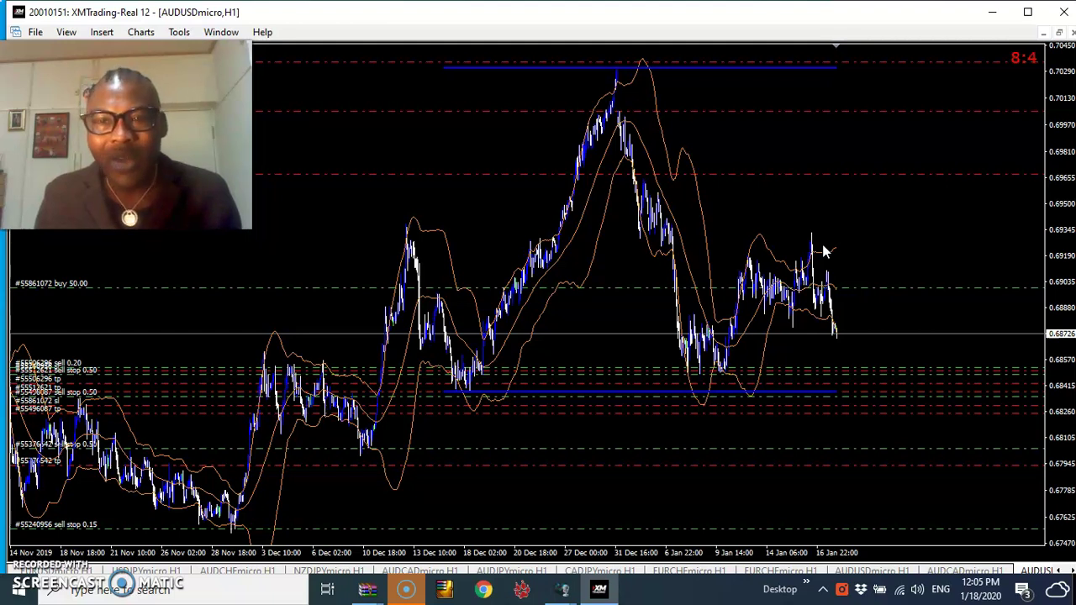
mouse_move(830, 181)
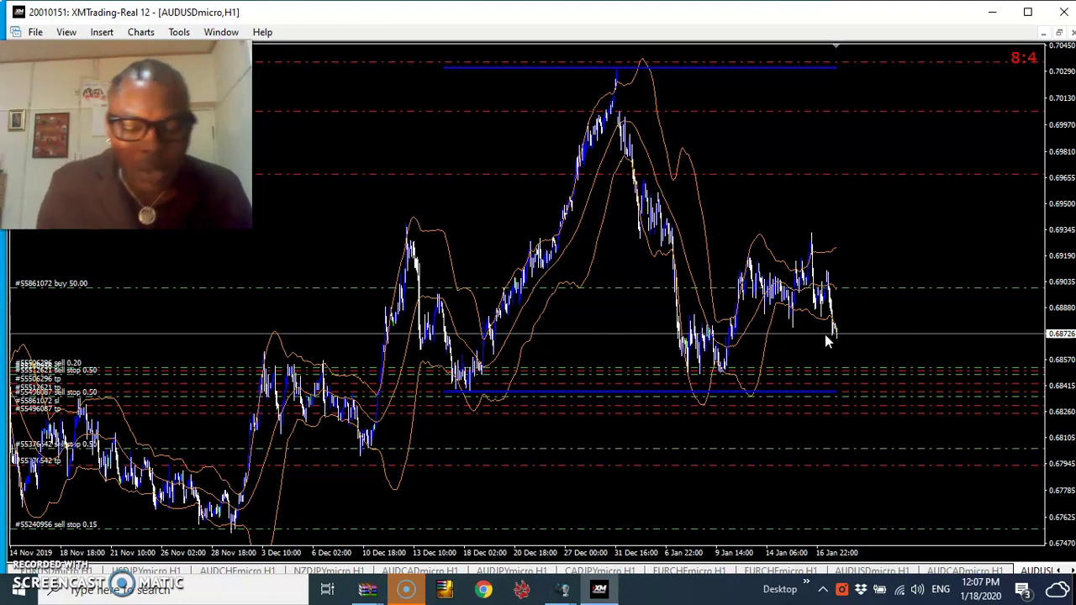
right_click(343, 225)
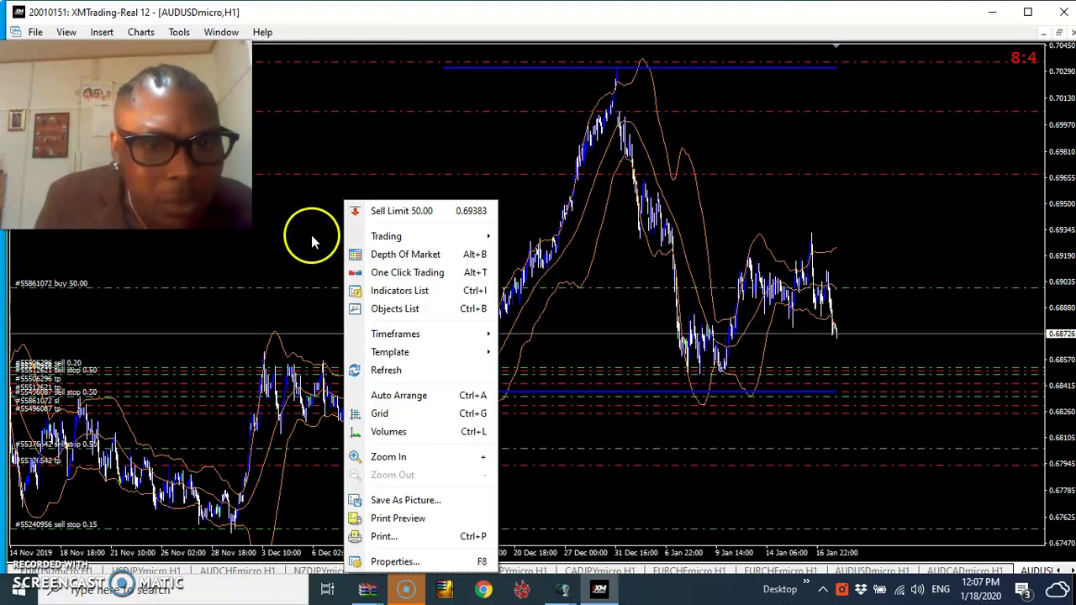
left_click(311, 235)
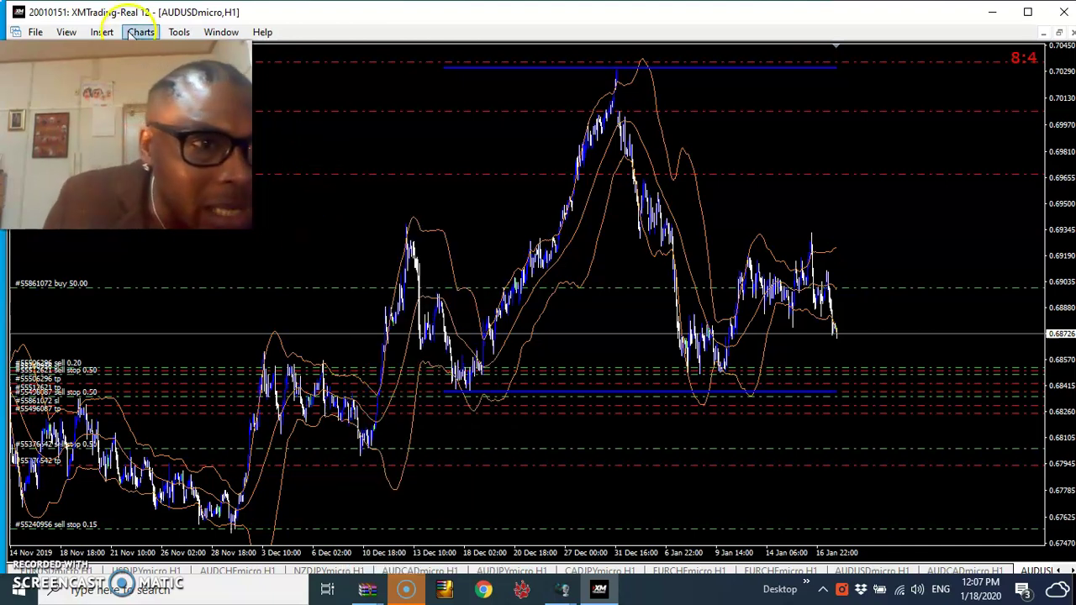
Step: Open the Trendline Architect custom indicator's settings via Insert > Indicators > Custom
left_click(99, 32)
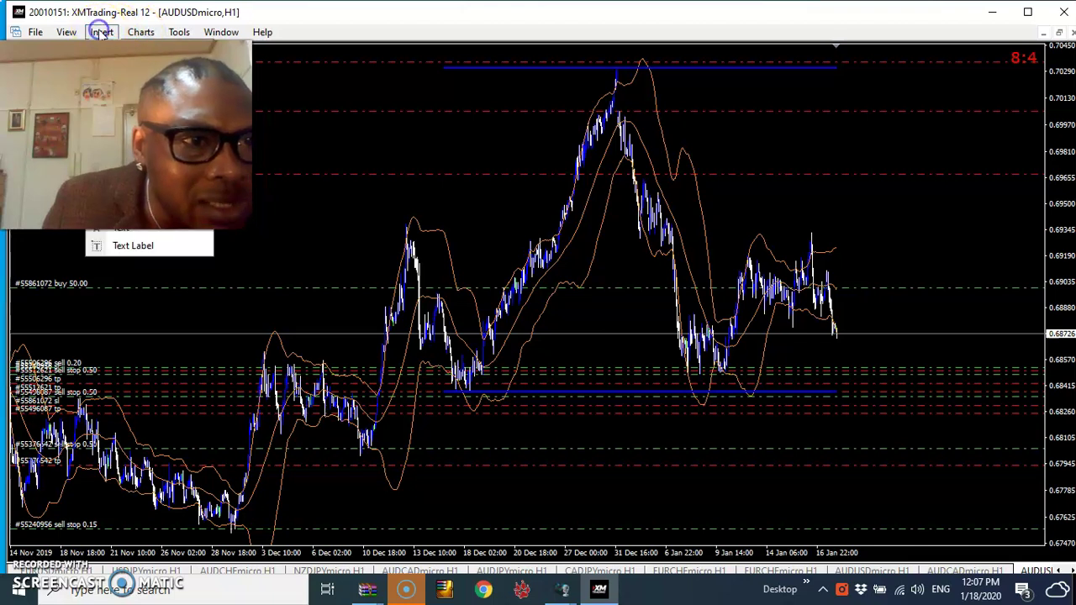
mouse_move(168, 48)
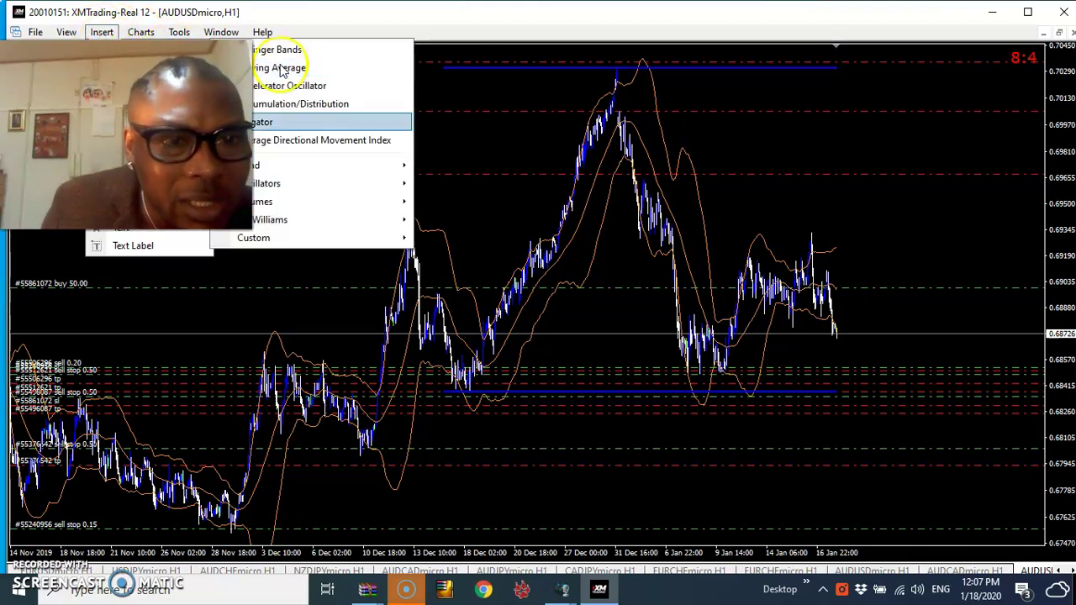
mouse_move(364, 238)
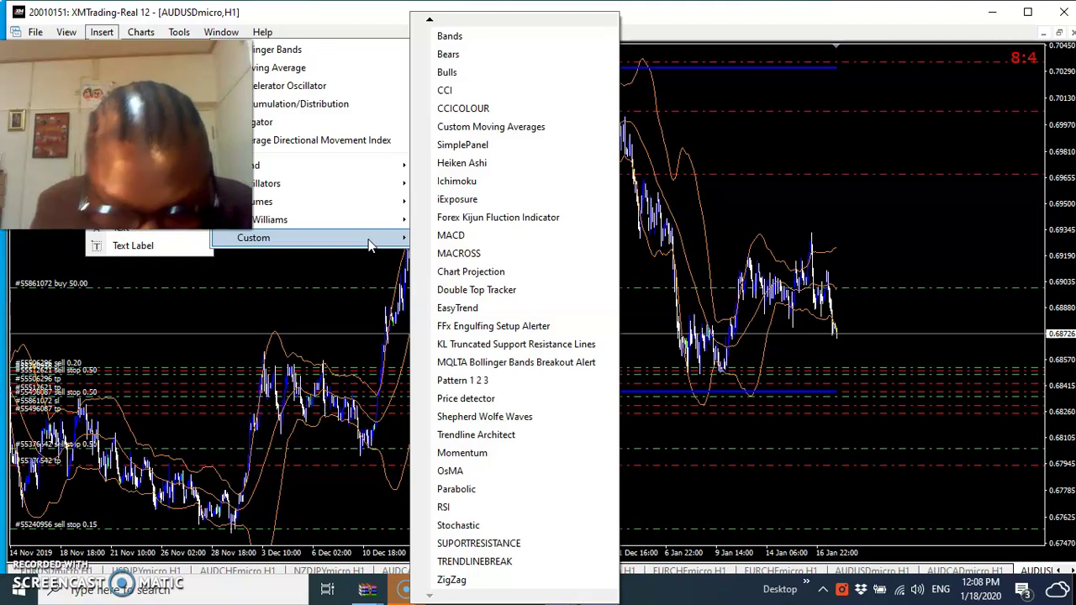
left_click(501, 441)
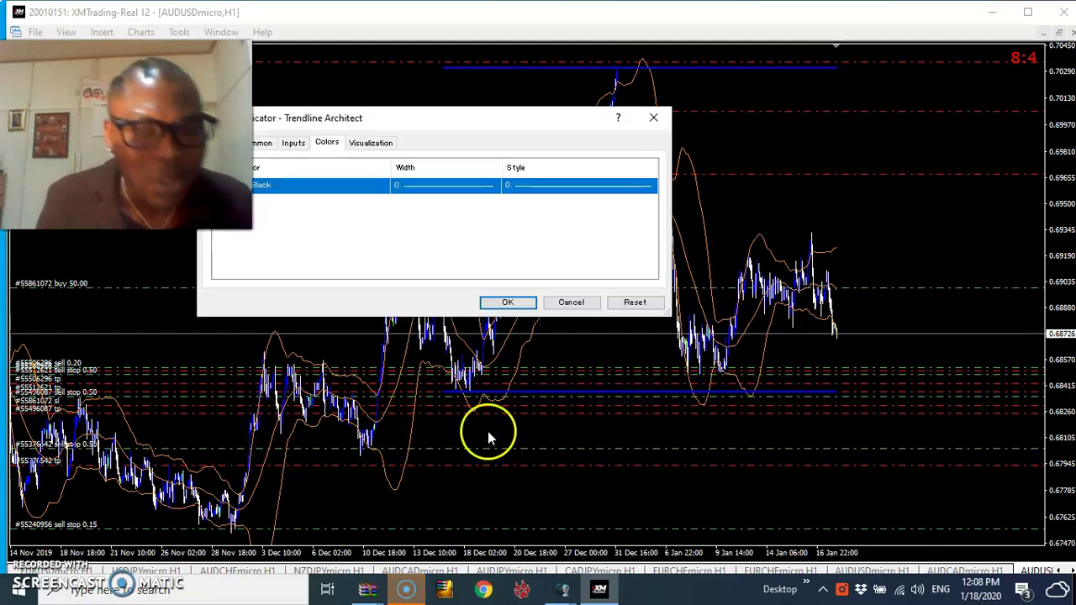
Step: Review the Common, Inputs, Colors and Visualization tabs, then apply Trendline Architect with defaults
left_click(261, 148)
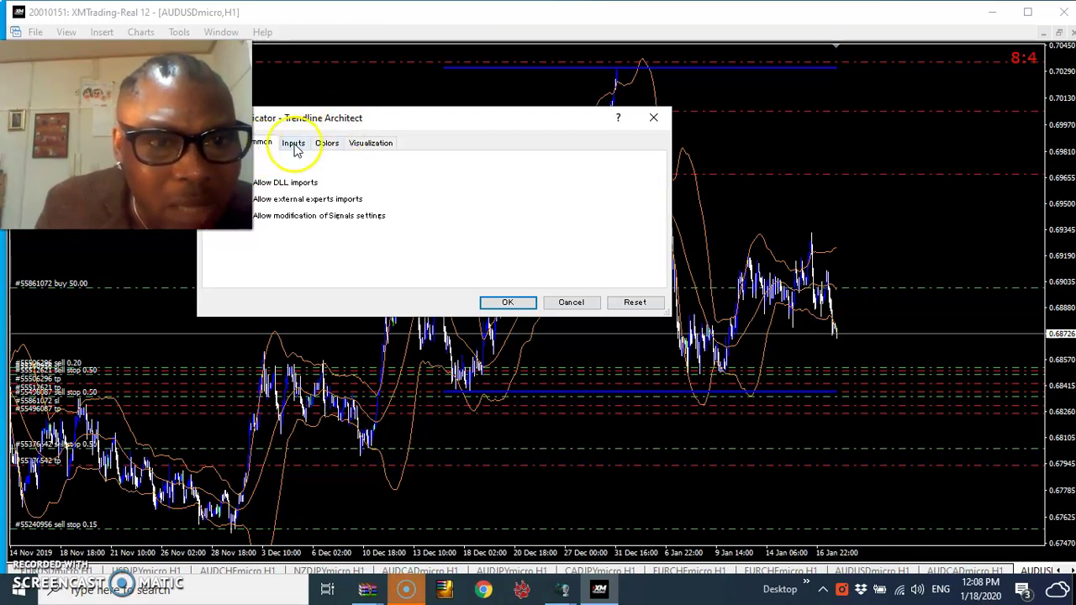
left_click(294, 147)
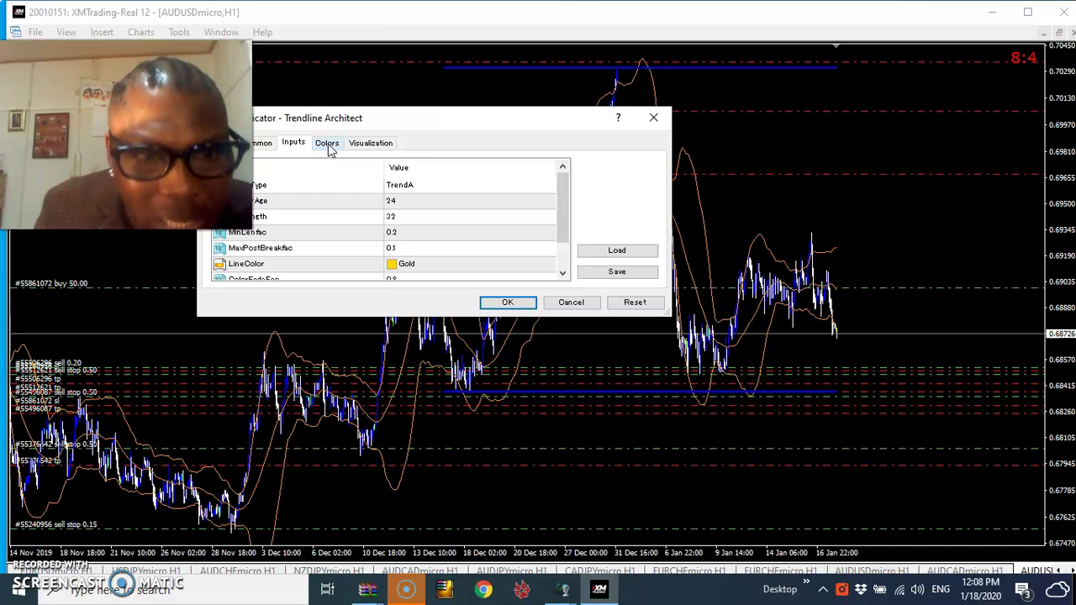
left_click(327, 145)
left_click(367, 145)
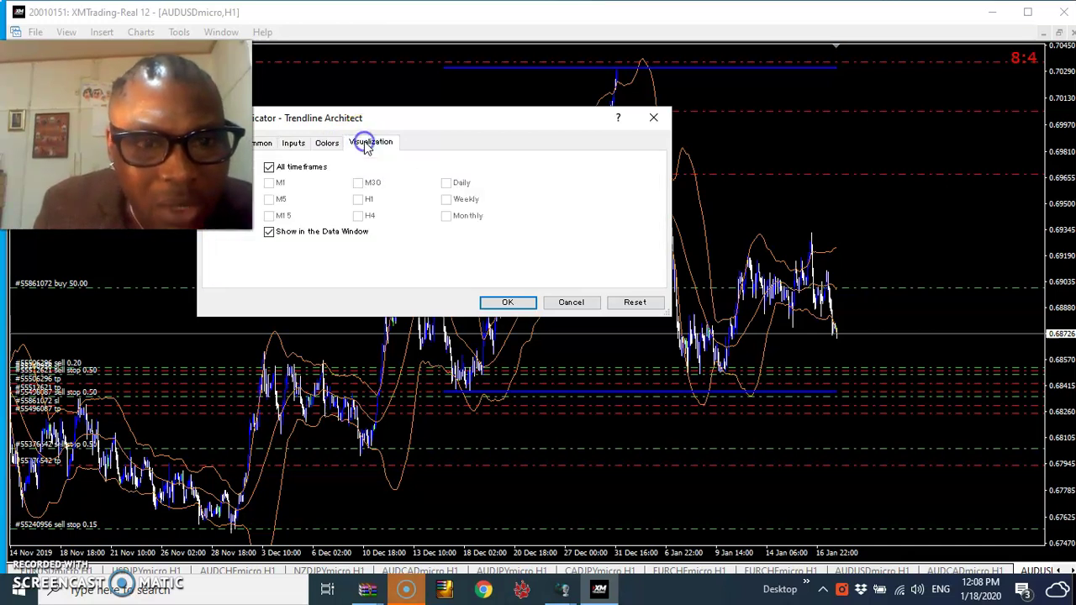
left_click(327, 142)
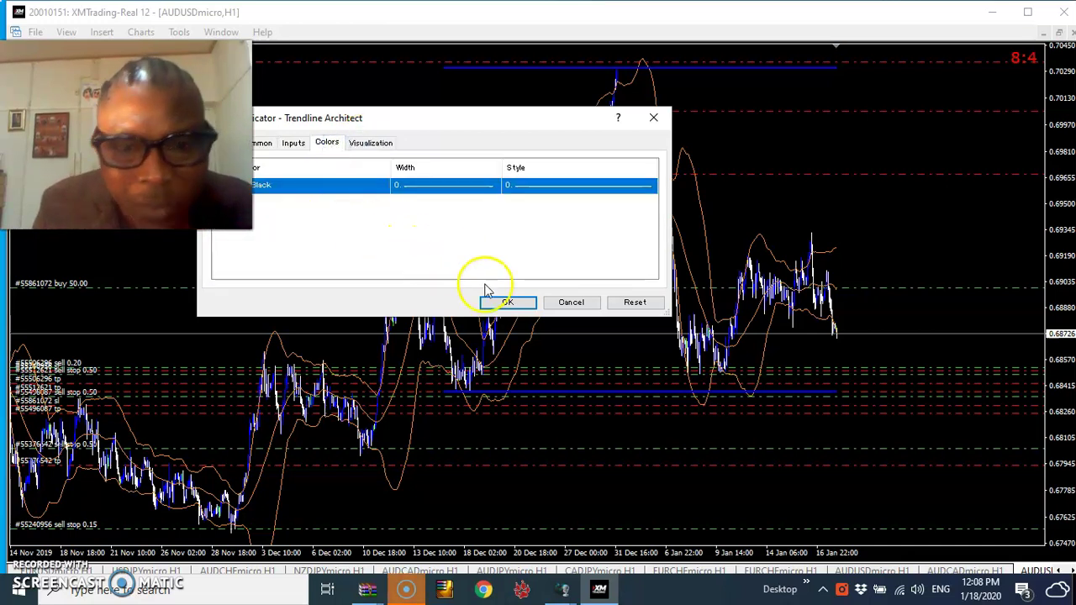
left_click(506, 301)
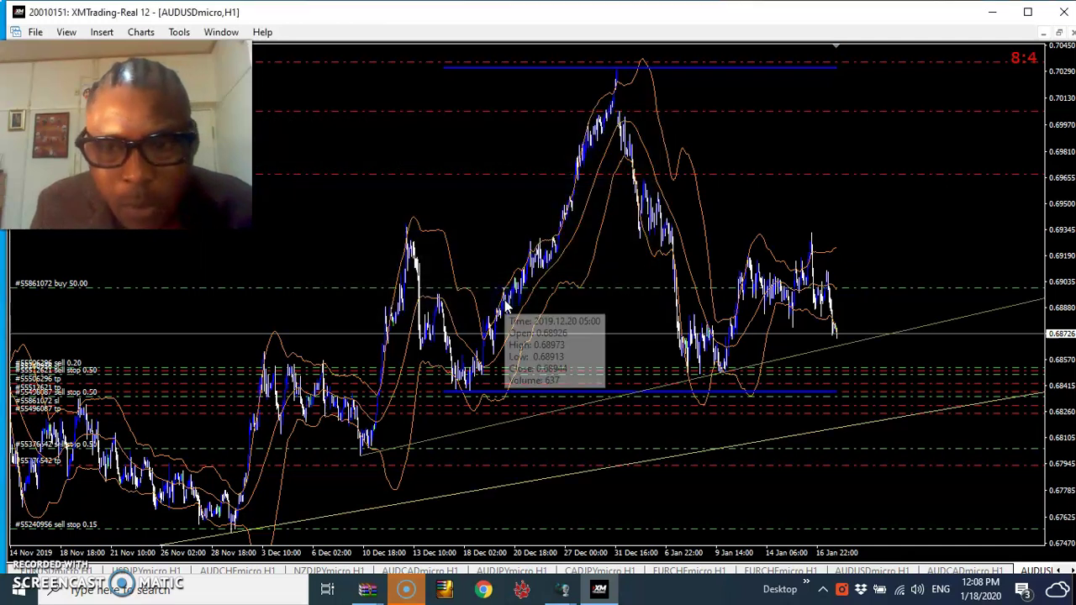
left_click(234, 535)
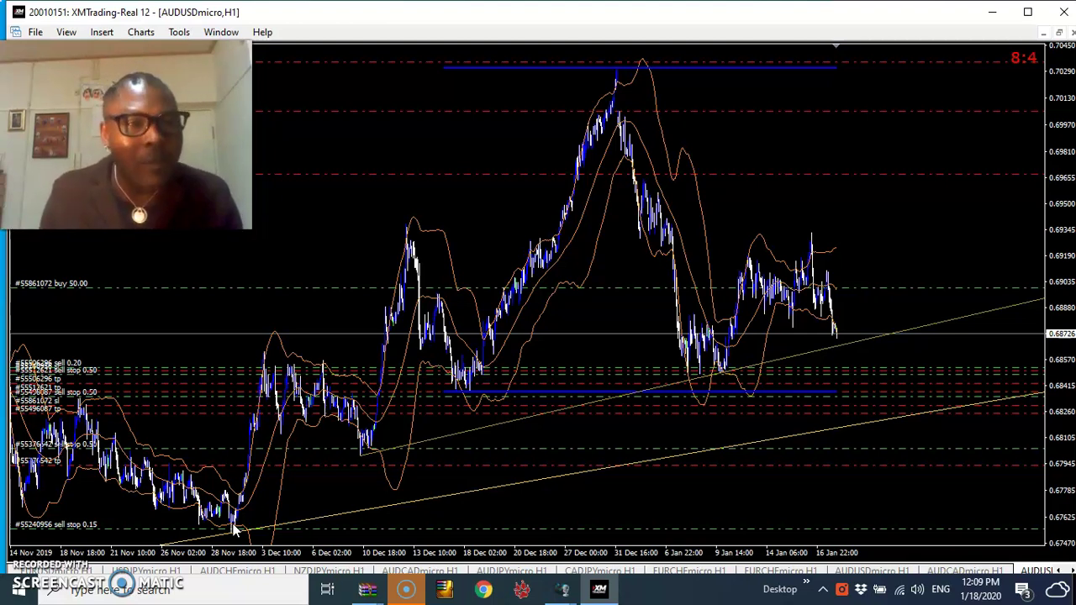
left_click(370, 453)
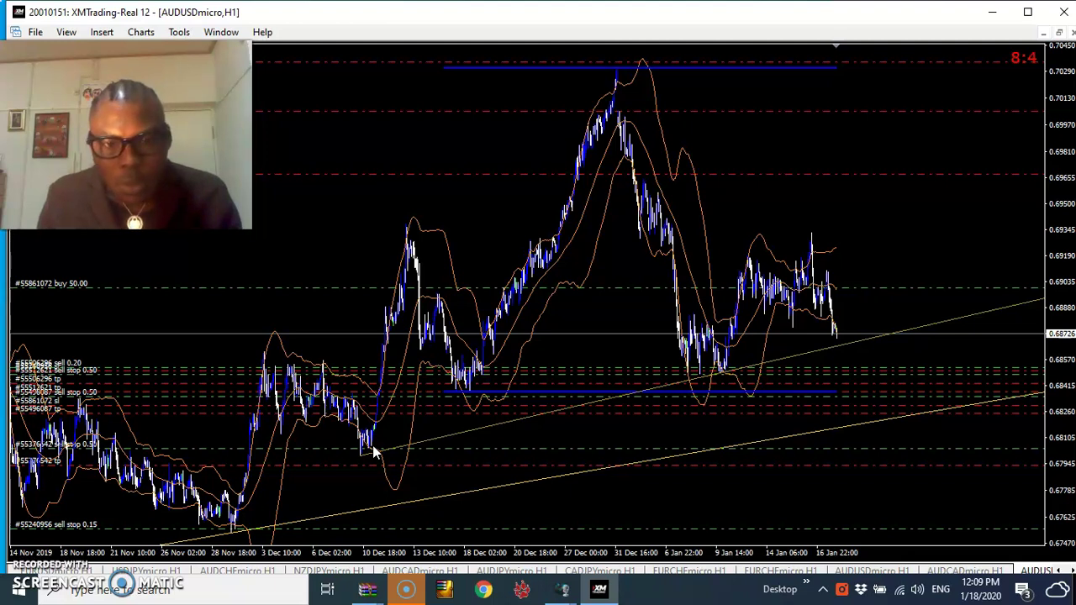
left_click_drag(455, 403, 484, 386)
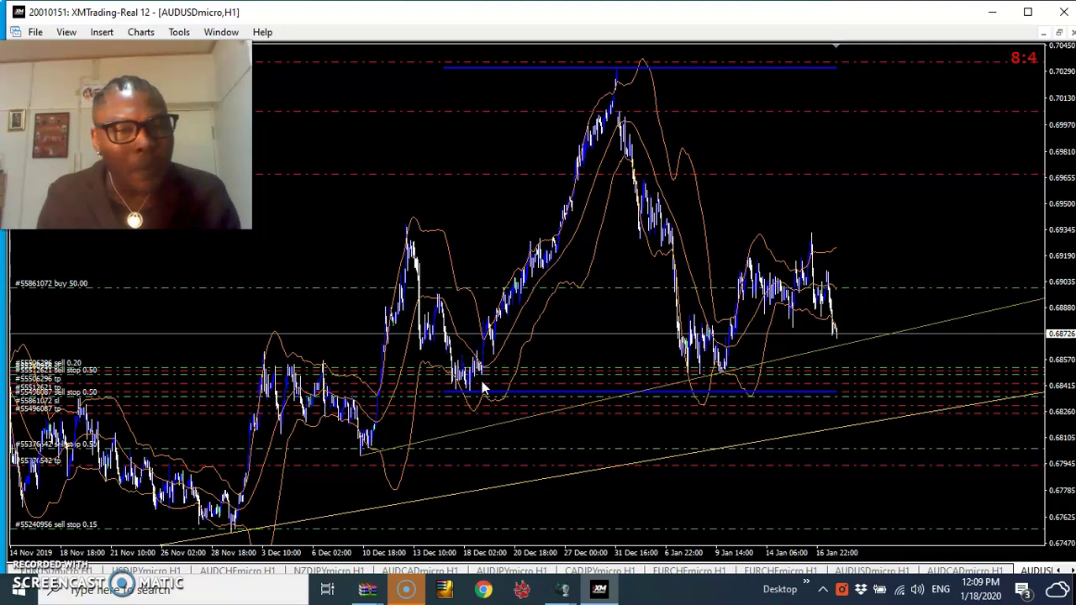
left_click(377, 440)
left_click(459, 389)
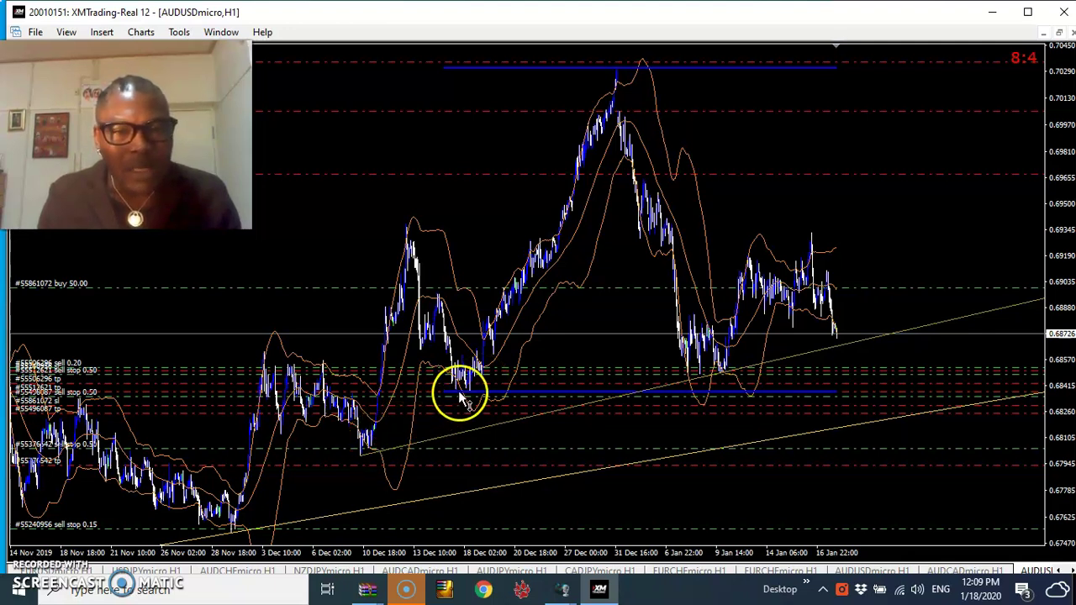
left_click_drag(460, 396, 547, 391)
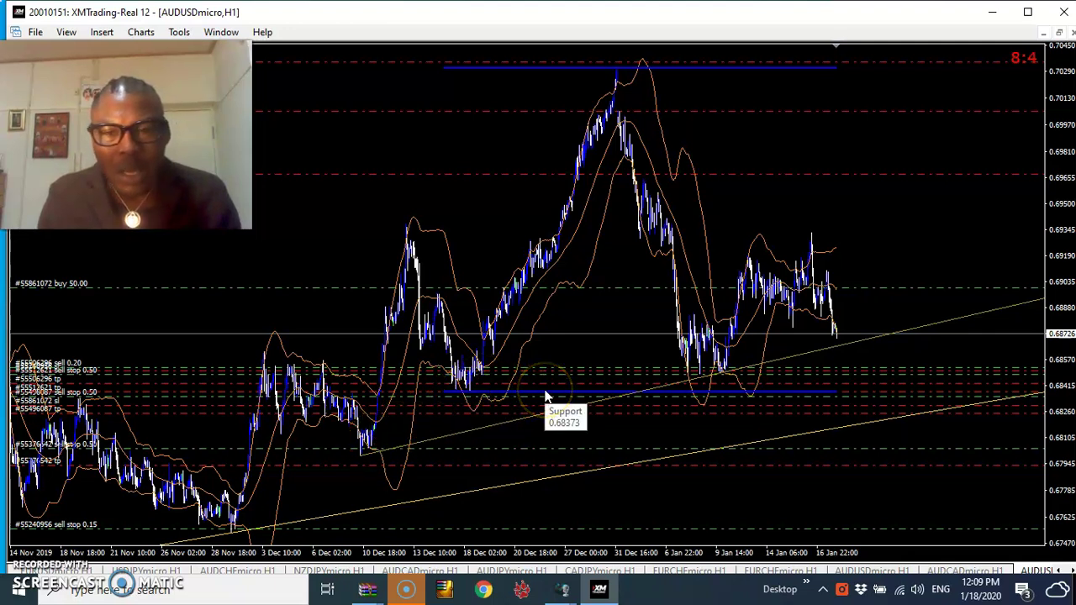
left_click(721, 383)
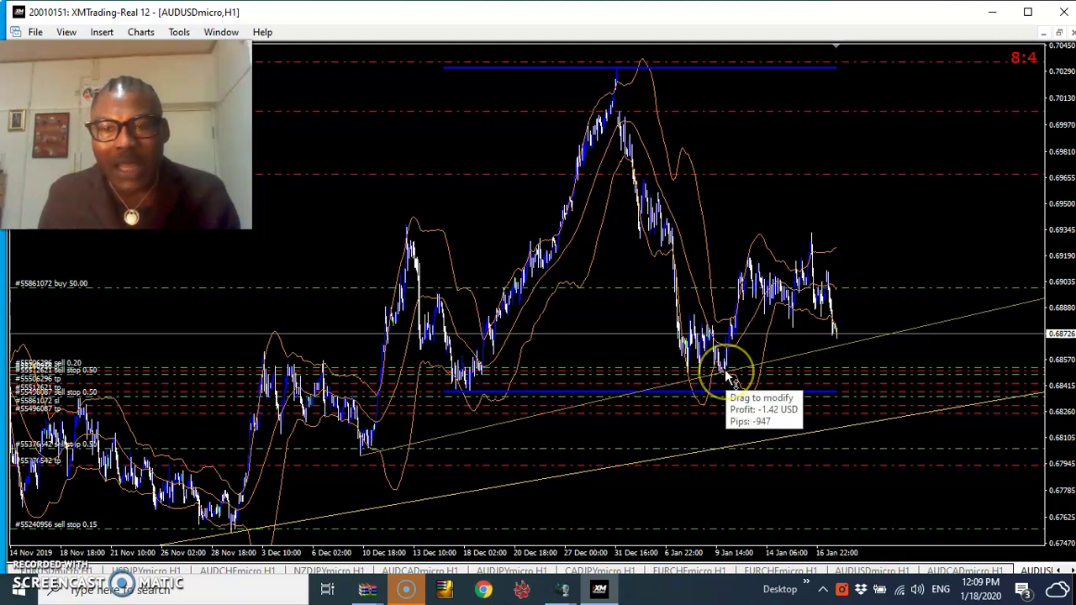
left_click_drag(684, 384, 713, 374)
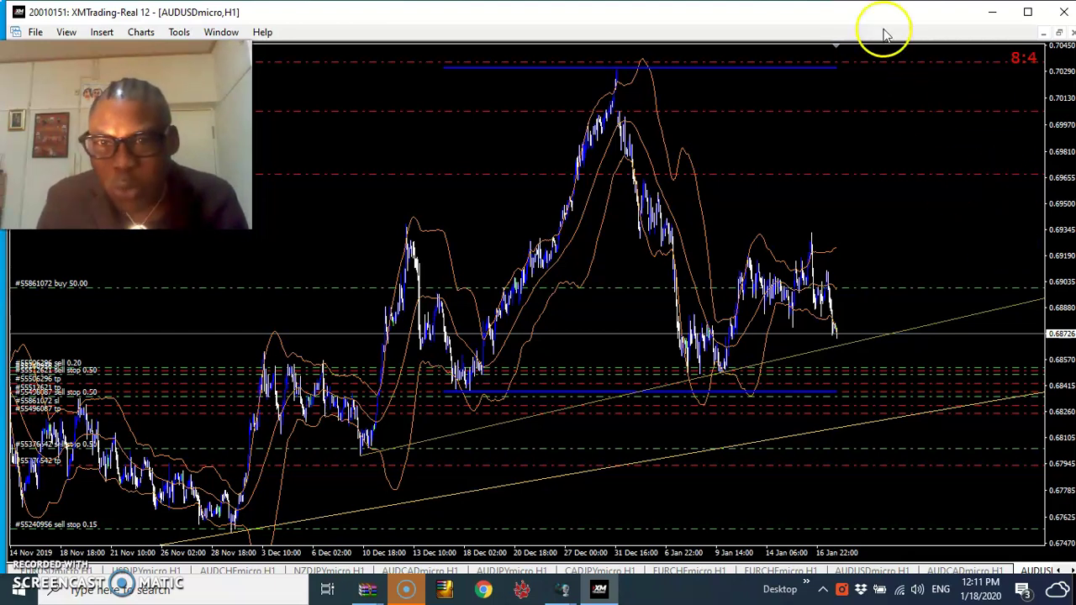
mouse_move(776, 77)
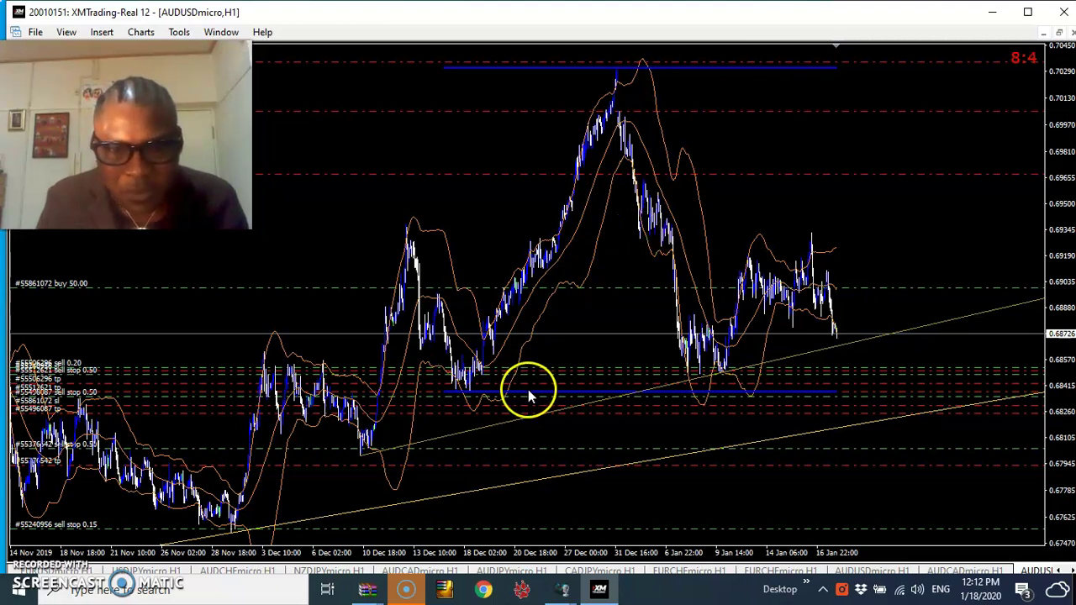
mouse_move(528, 392)
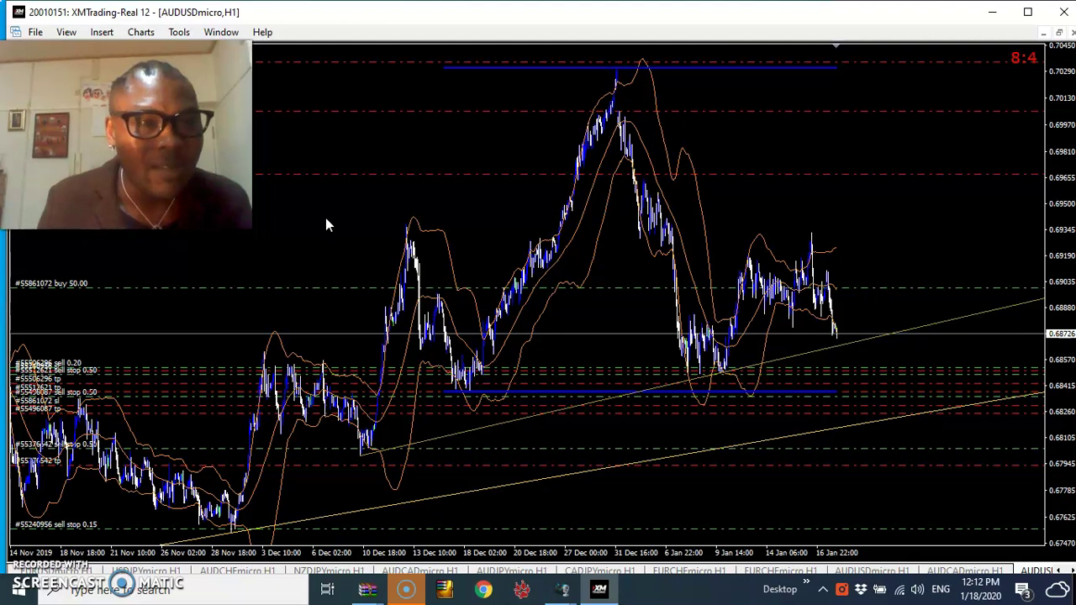
left_click(317, 182)
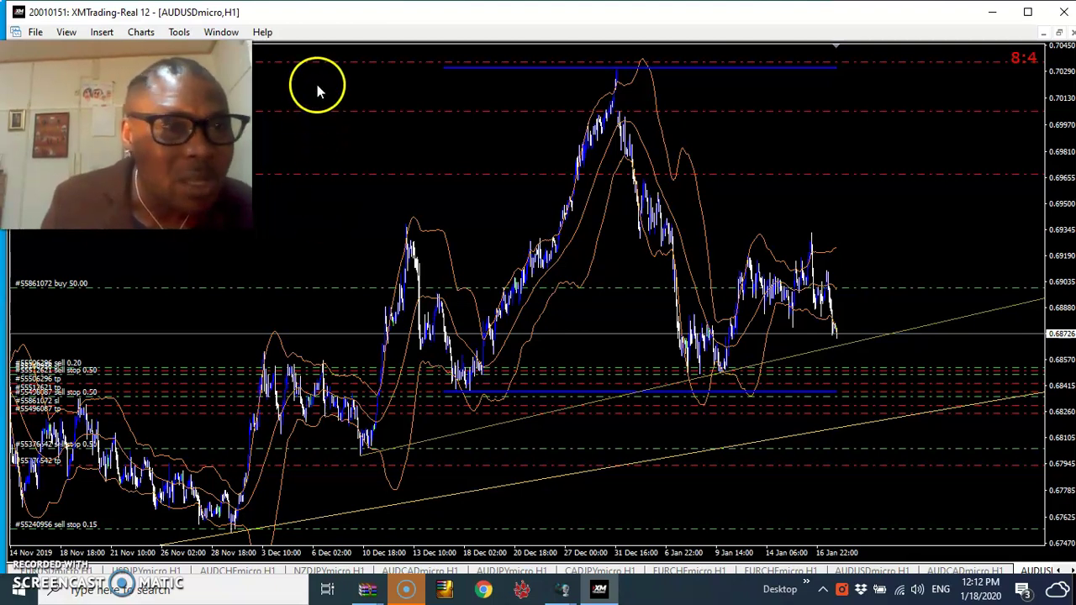
Step: Pick KL Truncated Support Resistance Lines from Insert > Indicators > Custom
left_click(101, 32)
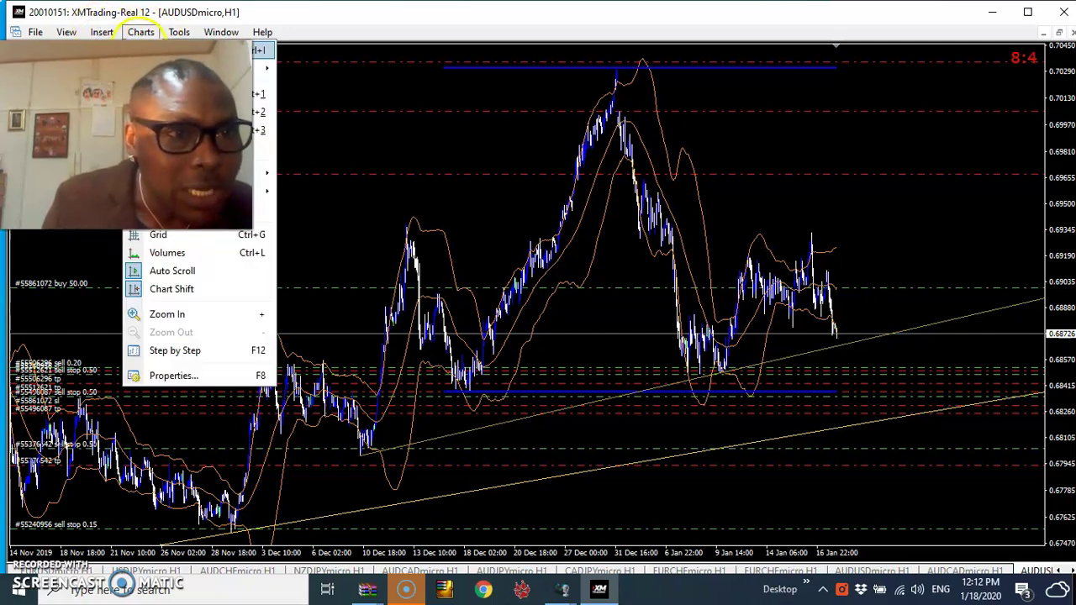
mouse_move(139, 48)
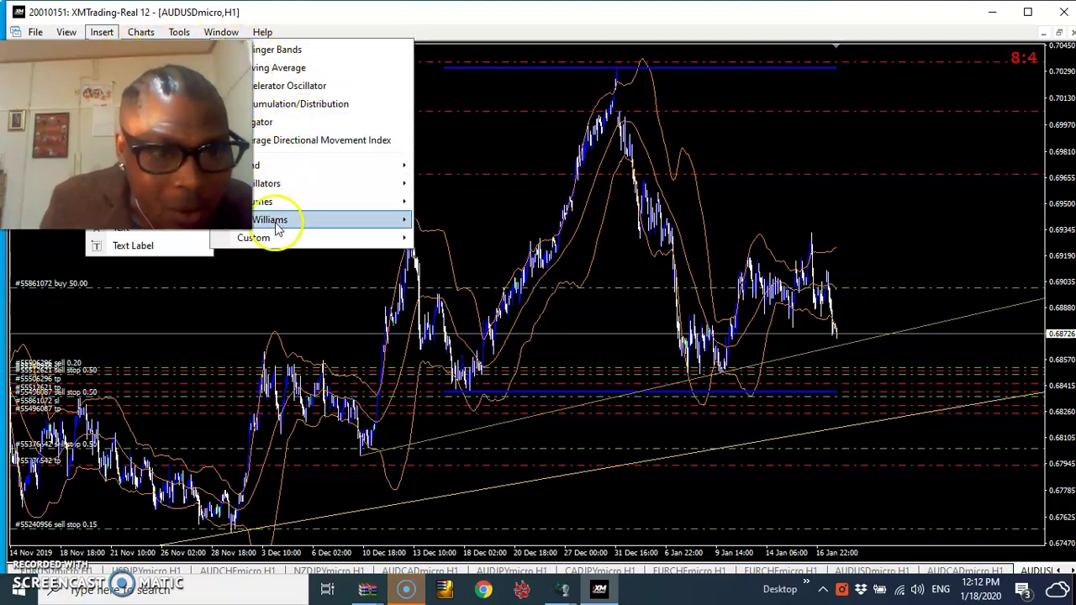
mouse_move(295, 238)
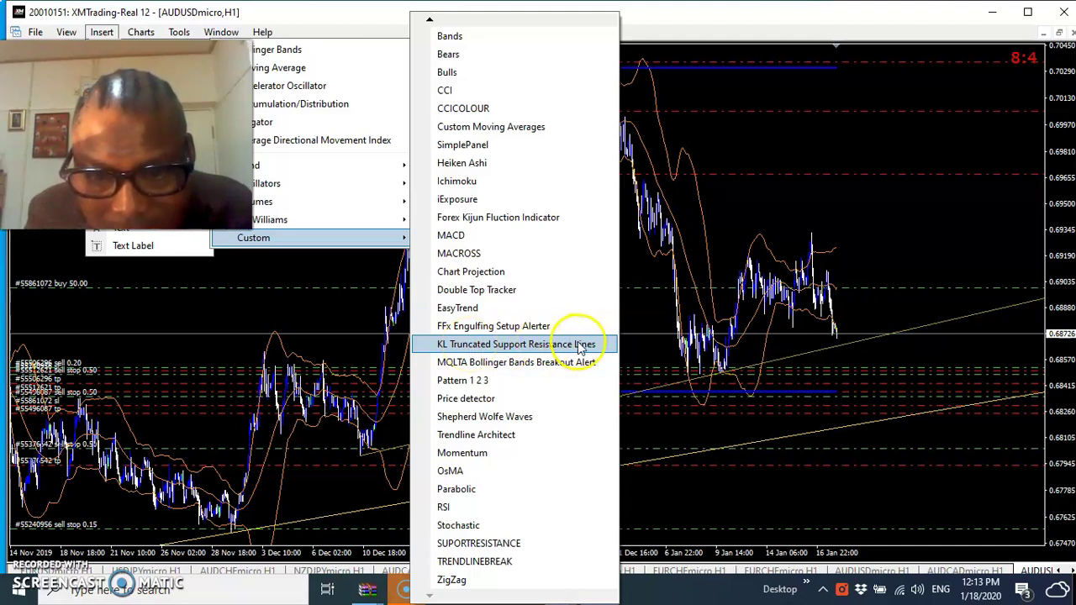
left_click(530, 345)
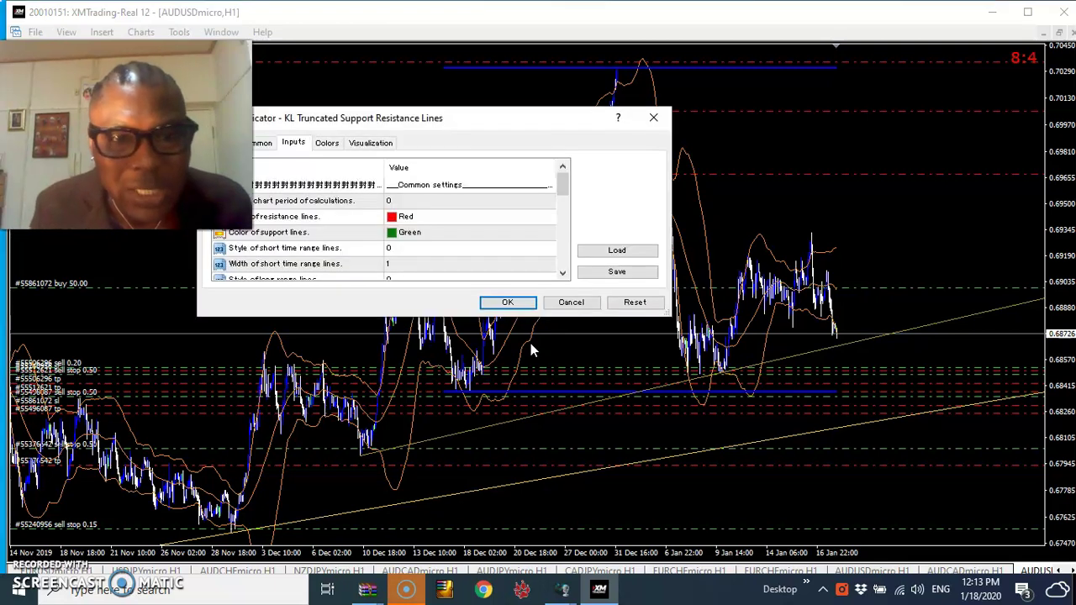
left_click(563, 274)
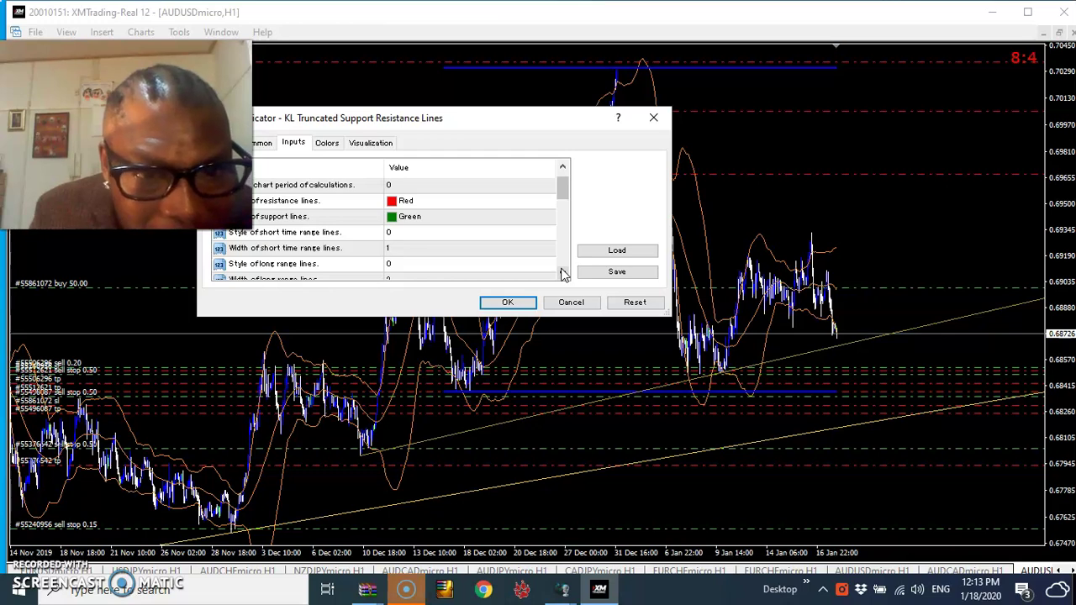
left_click(562, 274)
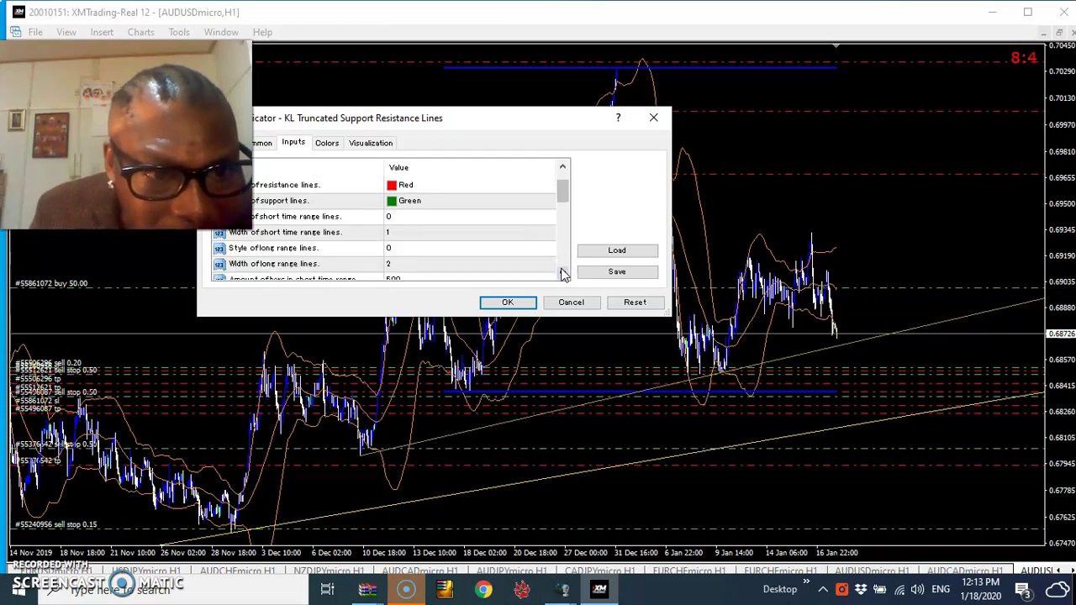
left_click(563, 274)
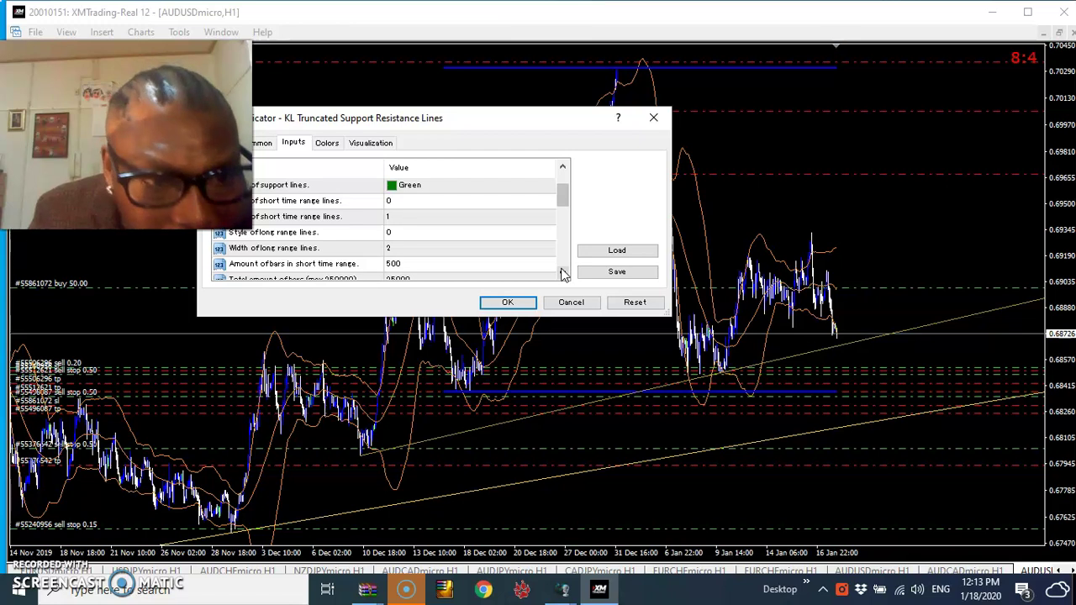
left_click(562, 273)
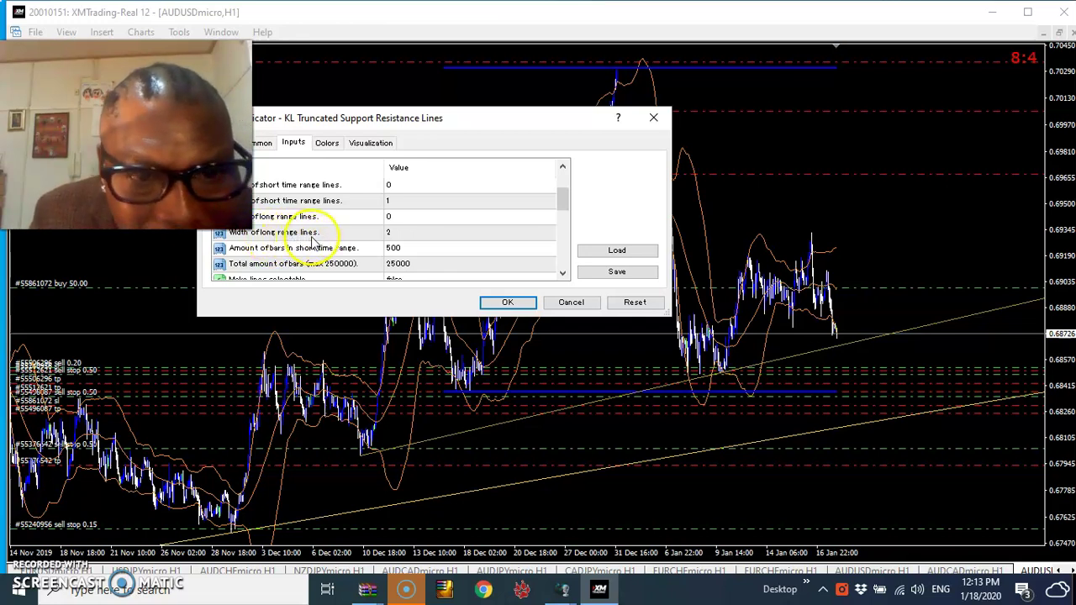
Step: Change Width of long range lines from 2 to 7 and short time range bars to 1000
double_click(403, 233)
key("BackSpace")
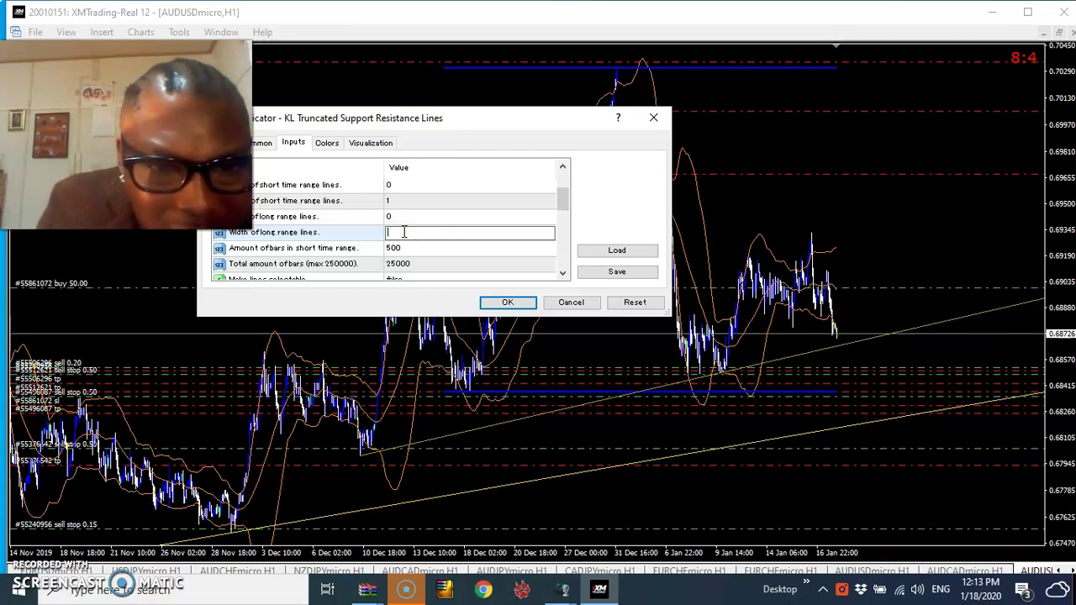
type("7")
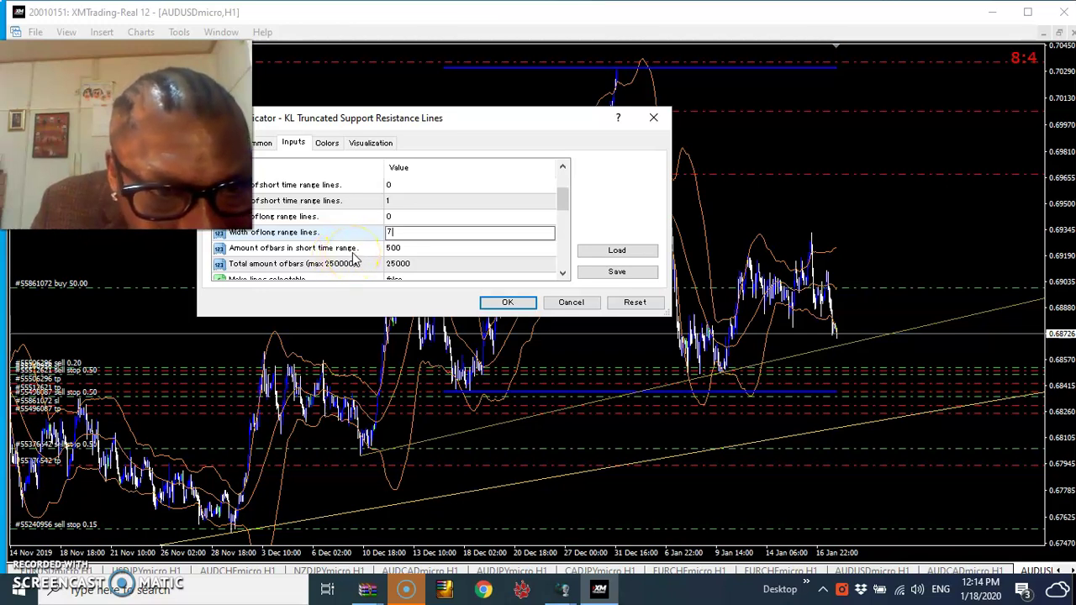
left_click(407, 248)
left_click(409, 248)
type("1")
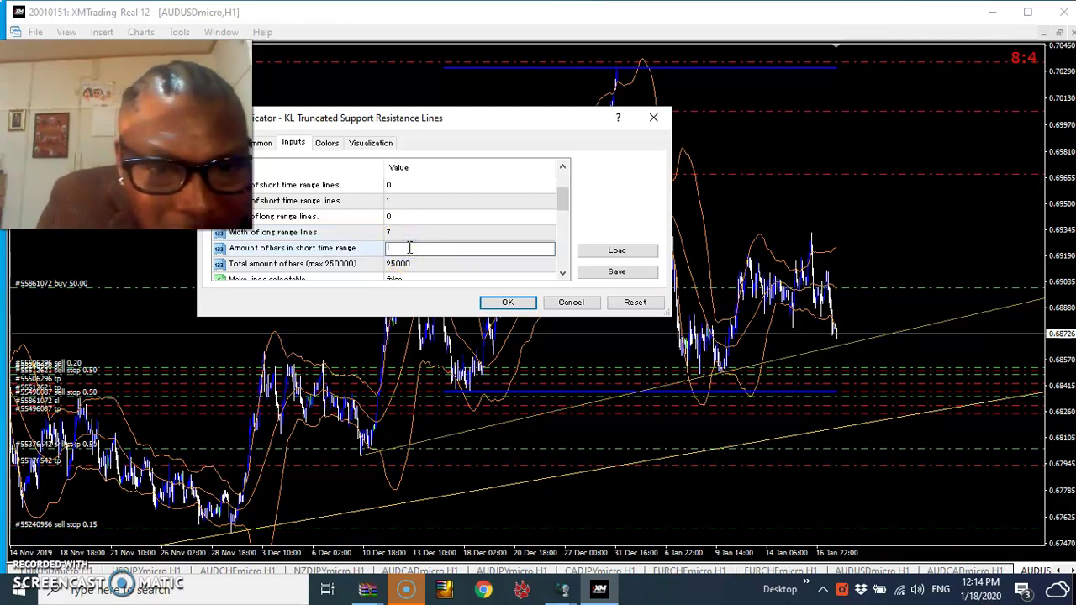
type("0")
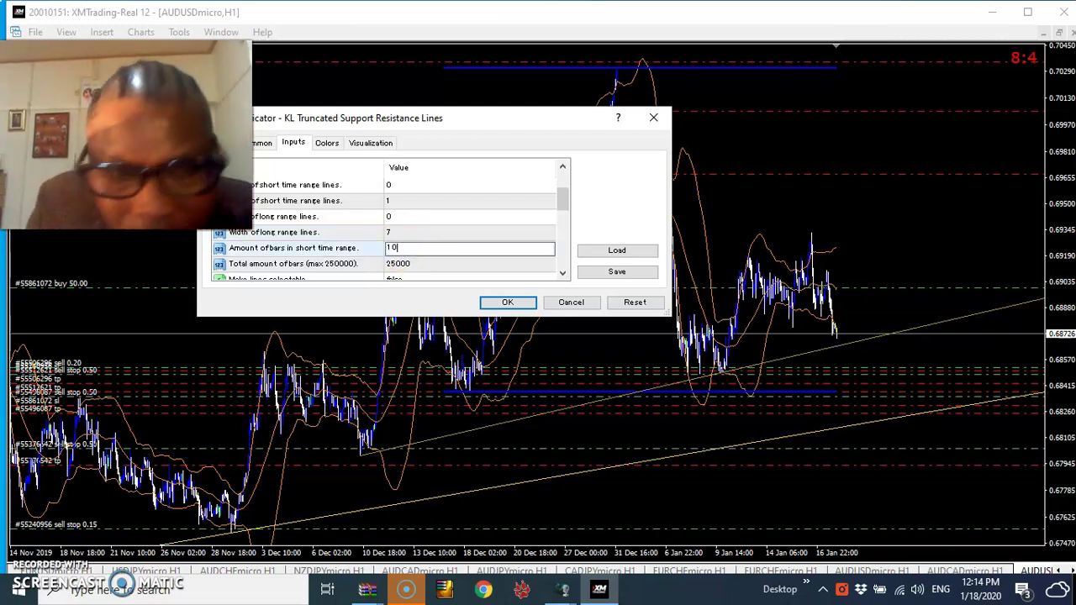
type("00")
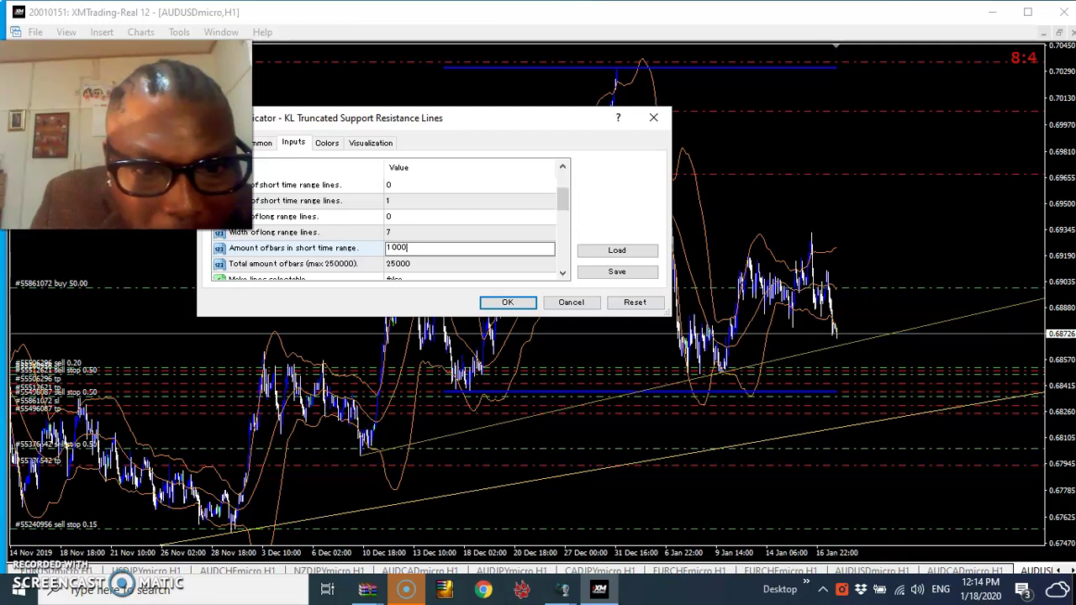
left_click(563, 272)
left_click(562, 272)
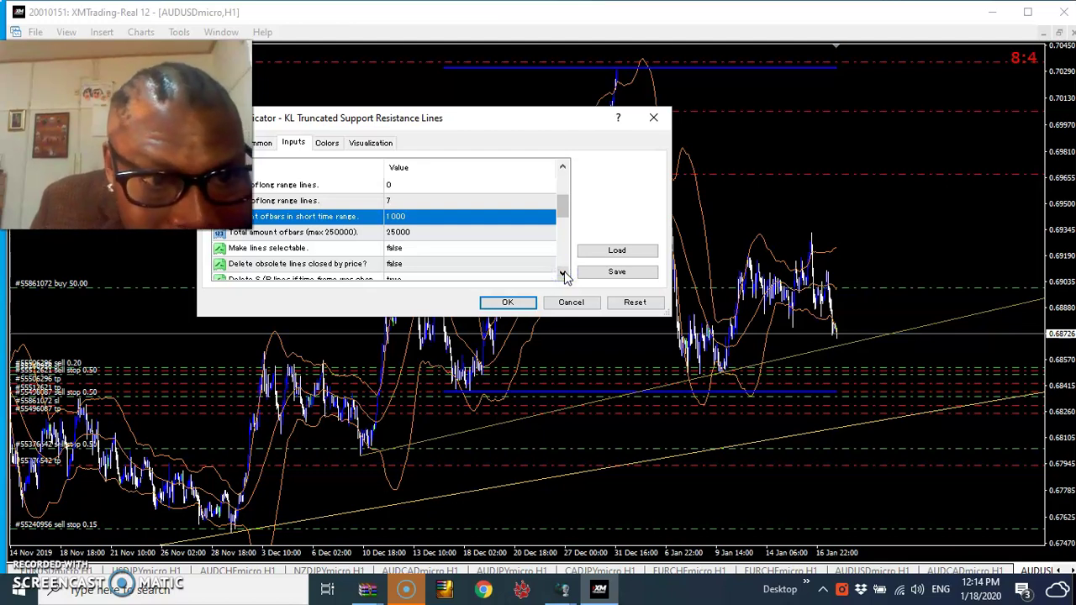
left_click(562, 273)
left_click(562, 272)
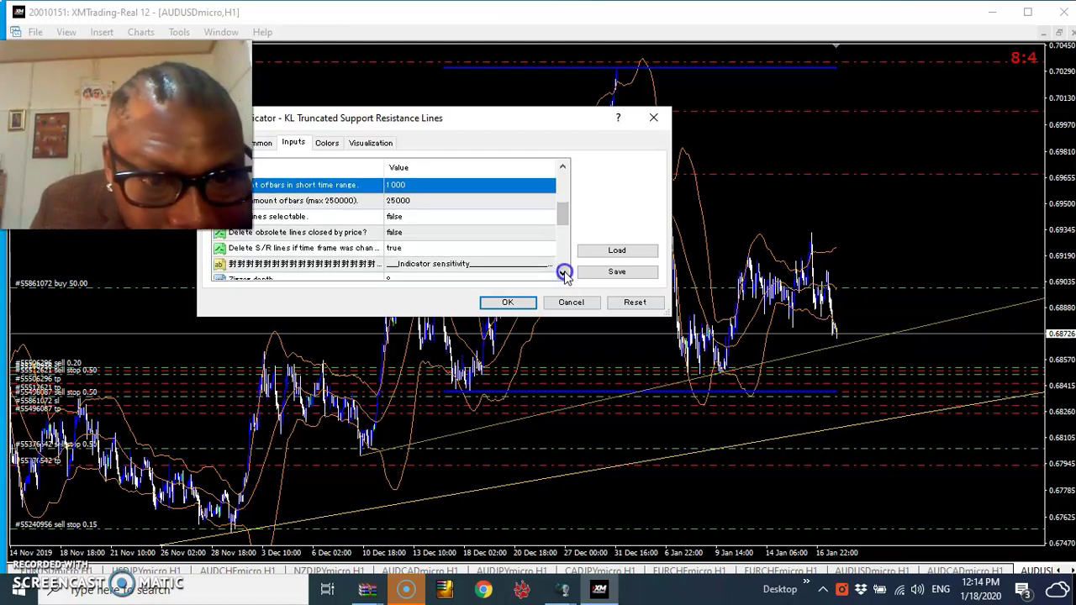
left_click(563, 273)
left_click(562, 272)
left_click(562, 272)
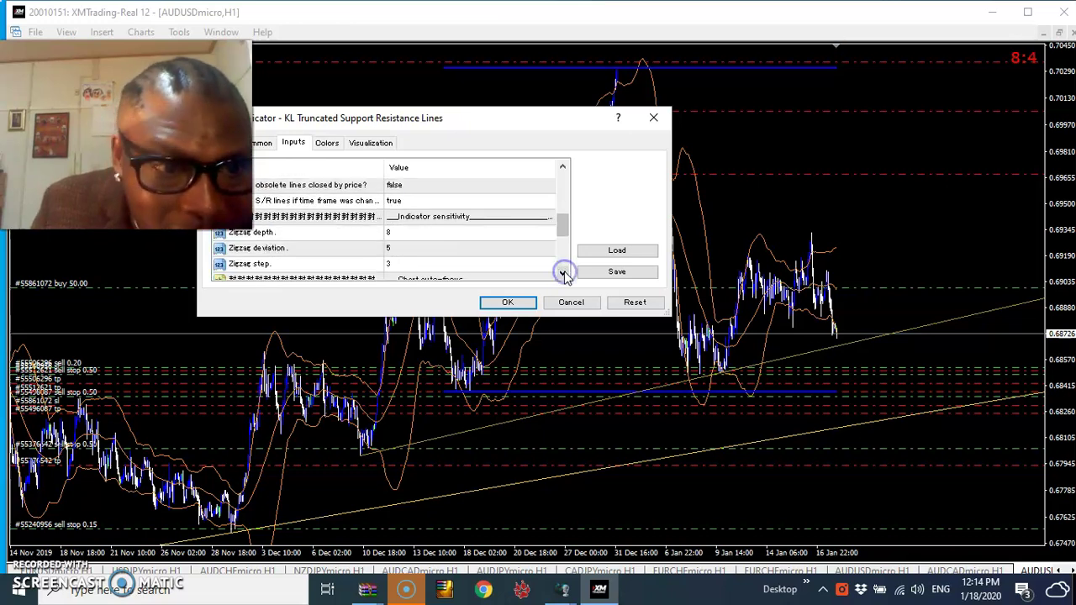
left_click(563, 272)
left_click(563, 272)
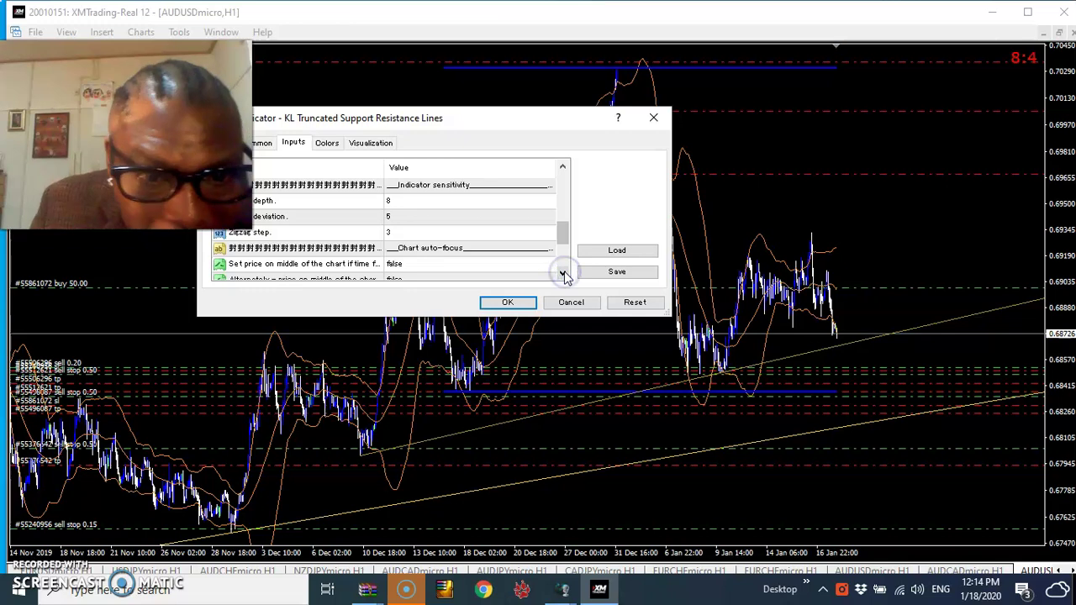
left_click(563, 272)
left_click(563, 274)
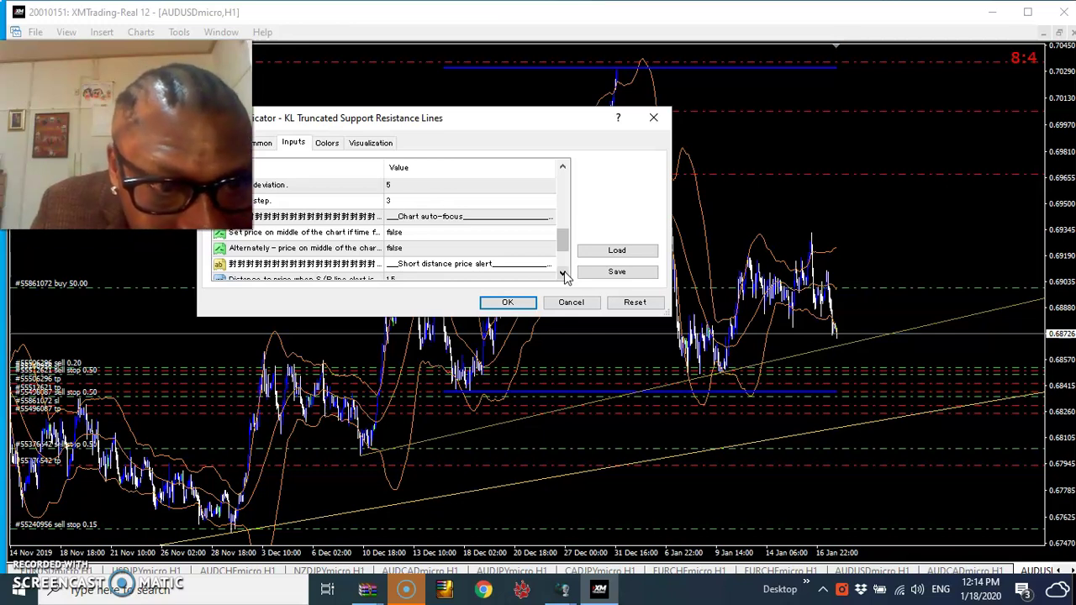
left_click(562, 273)
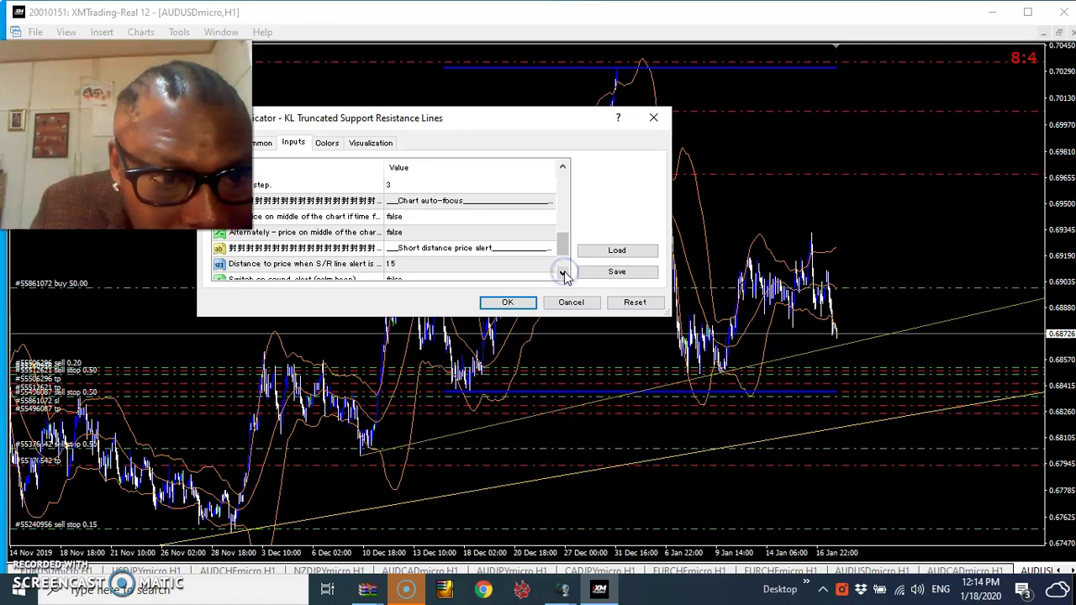
left_click(562, 273)
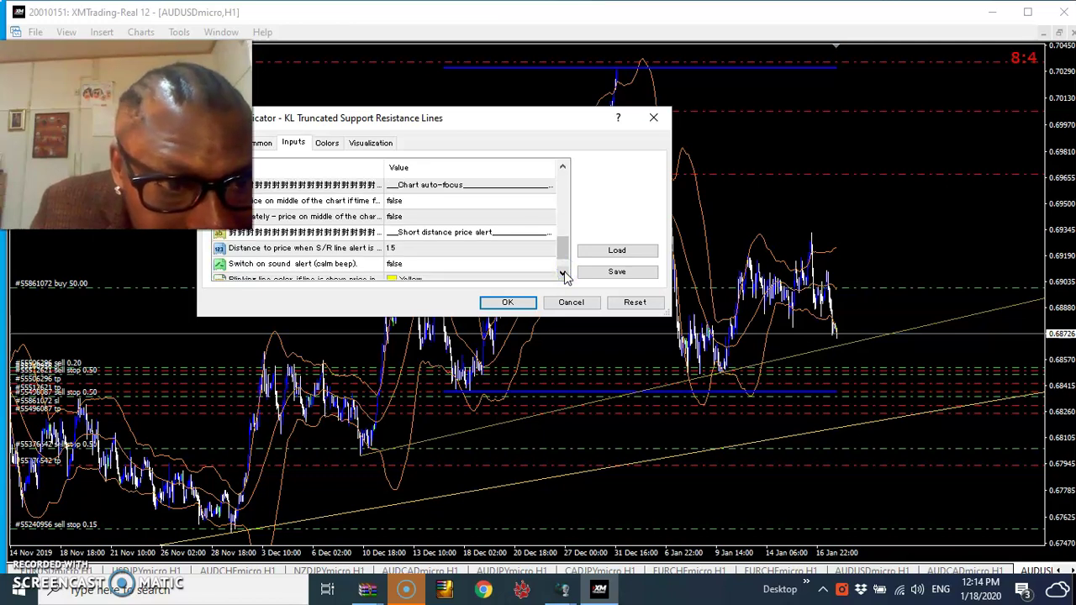
left_click(563, 274)
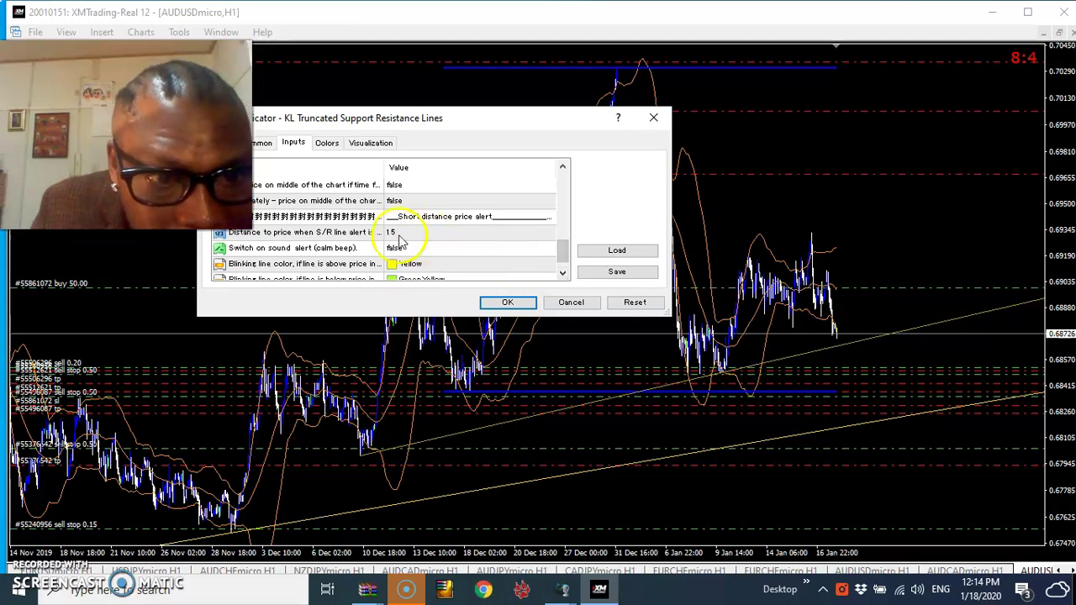
Step: Set Switch on sound alert (calm beep) to true and confirm the KL indicator settings
left_click(509, 248)
left_click(510, 248)
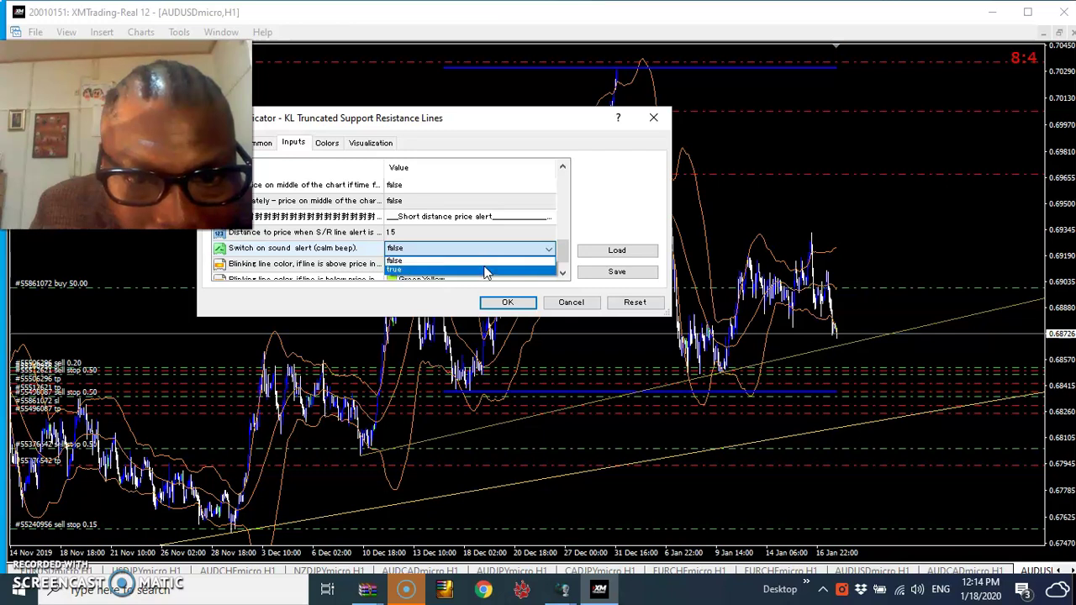
left_click(485, 269)
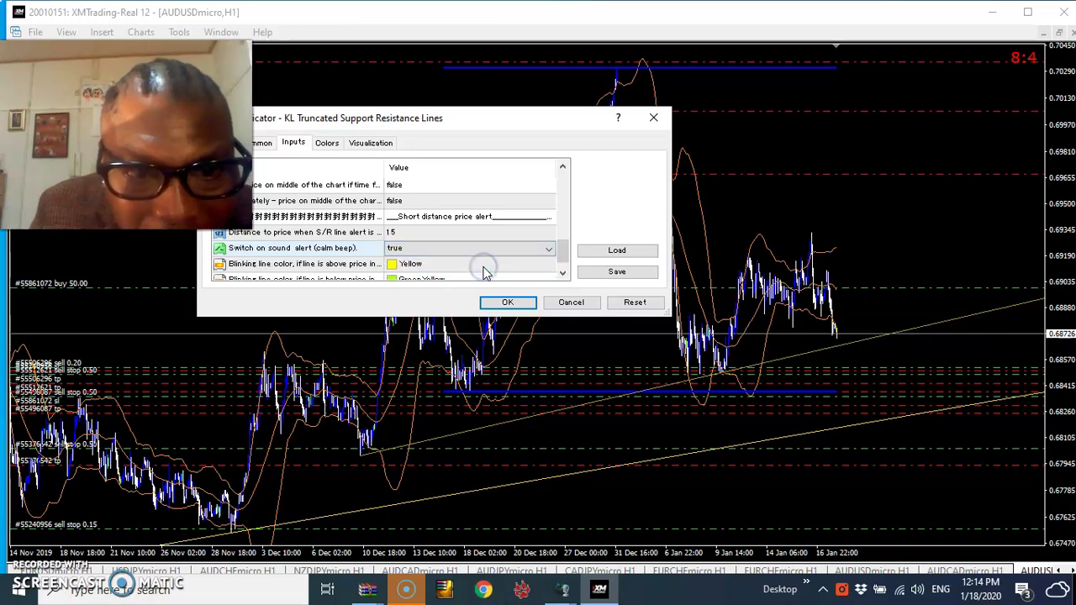
left_click(508, 305)
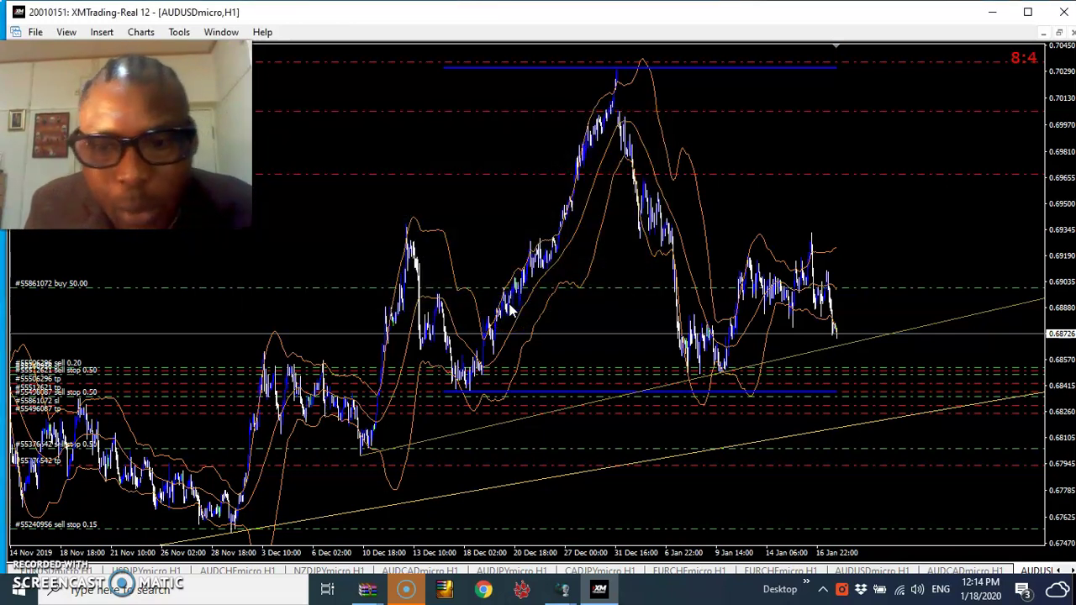